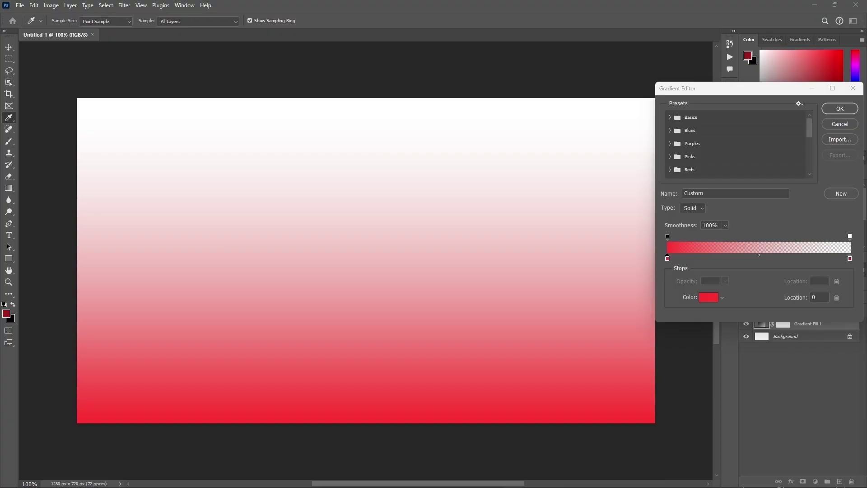
# Set the gradient's end color stop at location 100 to dark navy 000047
pyautogui.click(850, 258)
pyautogui.click(708, 297)
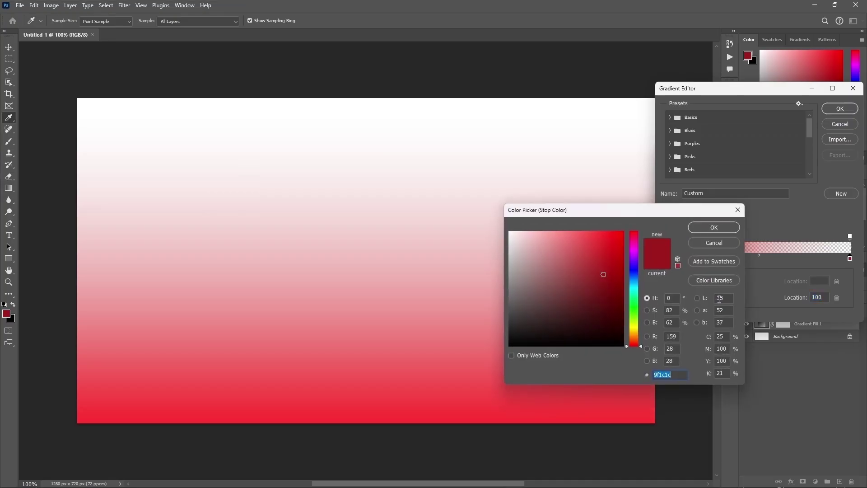
pyautogui.write('0047')
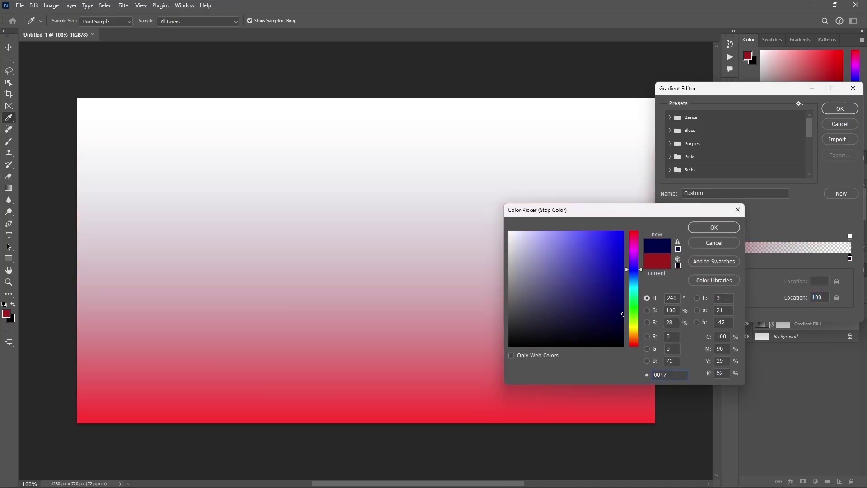
pyautogui.click(724, 224)
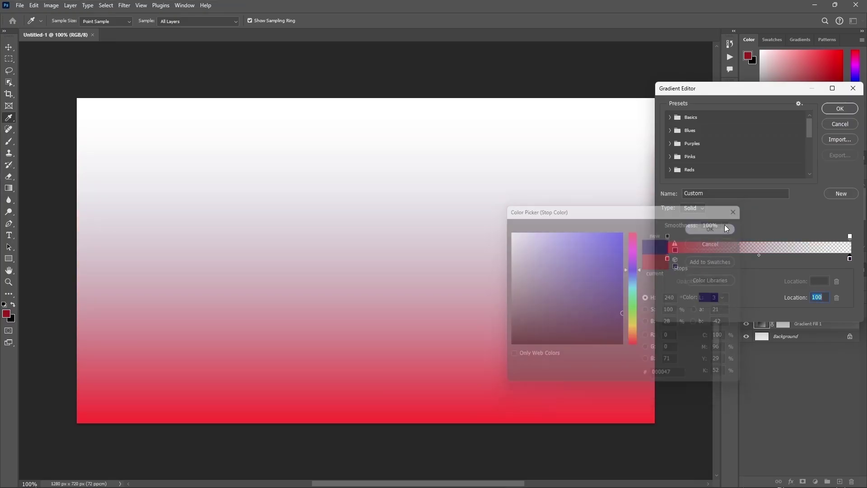
# Raise the gradient's end opacity stop to full opacity and apply the gradient fill
pyautogui.click(850, 236)
pyautogui.click(725, 281)
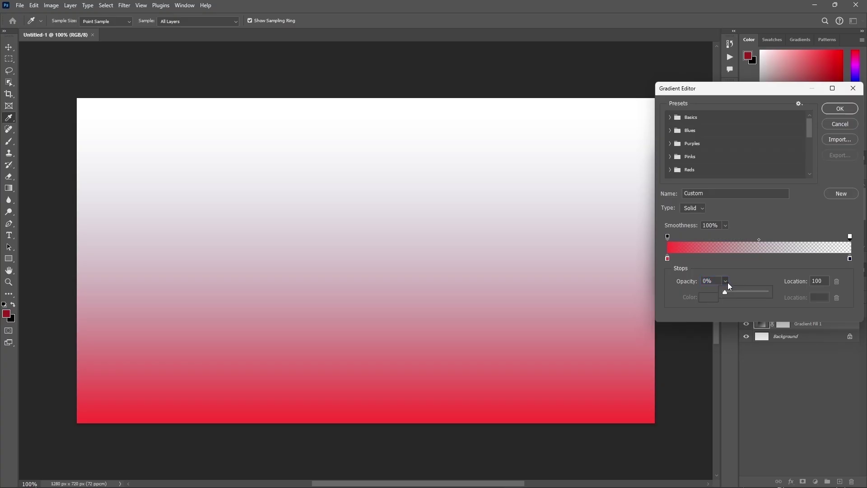
pyautogui.moveTo(761, 293); pyautogui.dragTo(768, 292)
pyautogui.click(840, 109)
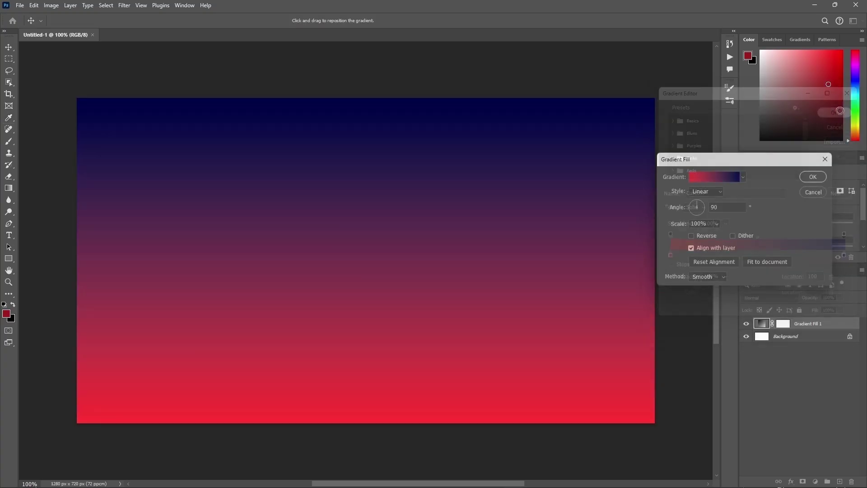
pyautogui.click(811, 177)
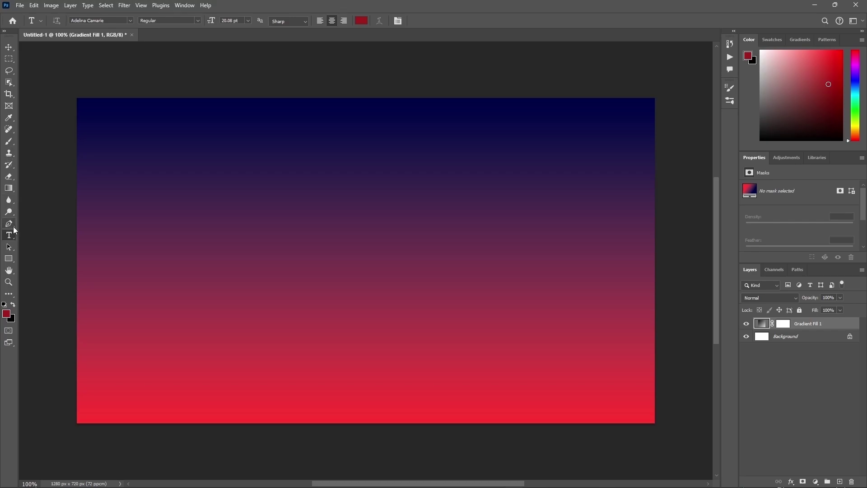
# Place a placeholder text line on the left half of the canvas and set its font to Ghoulish
pyautogui.click(185, 264)
pyautogui.click(185, 264)
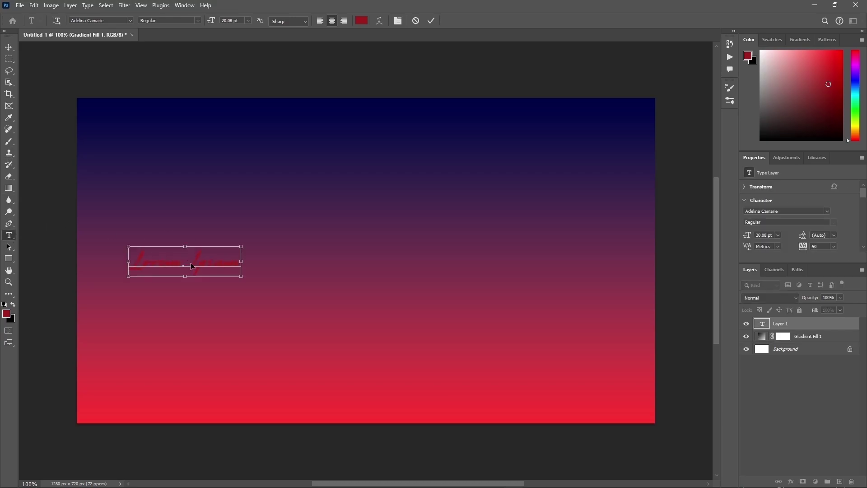
pyautogui.hotkey('ctrl', 'a')
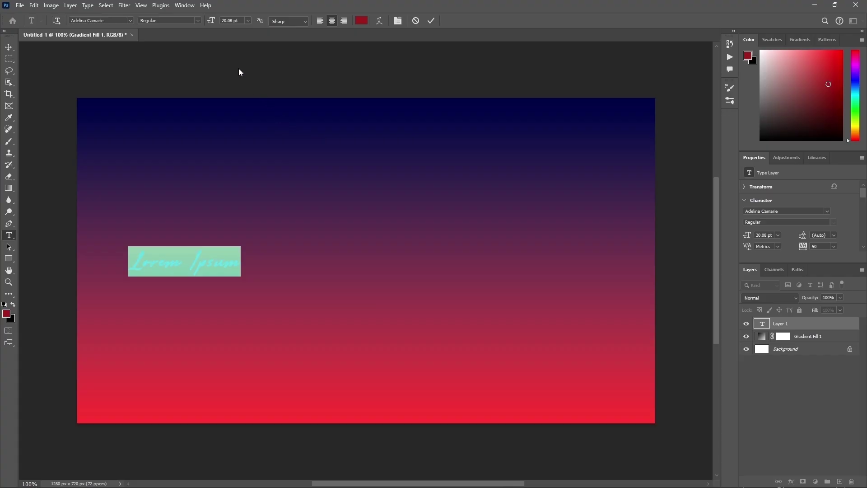
pyautogui.click(129, 20)
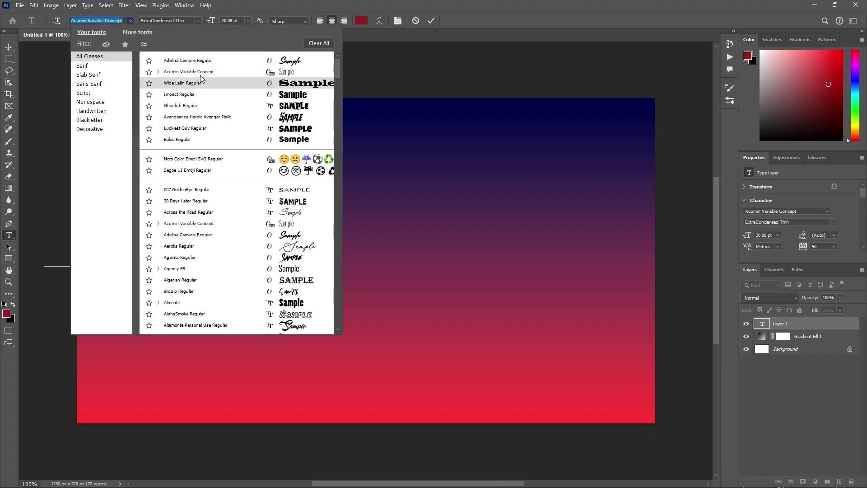
pyautogui.click(198, 104)
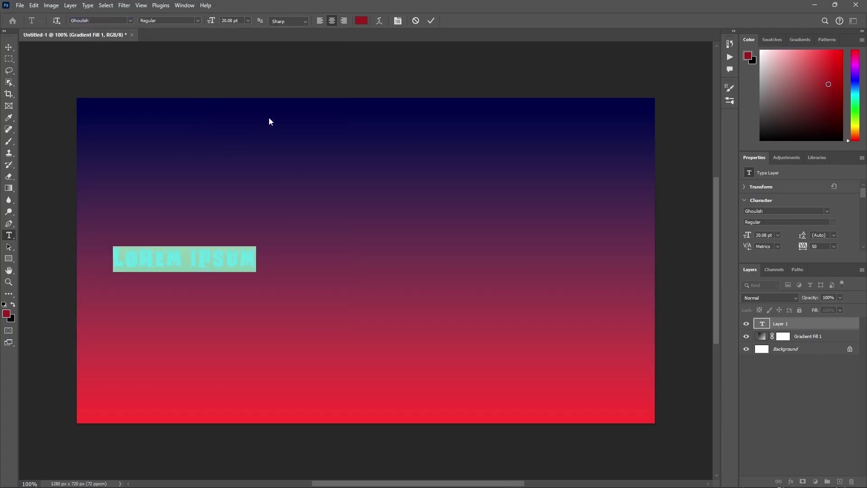
# Set the placeholder text's color to 222222 and commit the text
pyautogui.click(361, 20)
pyautogui.write('222222')
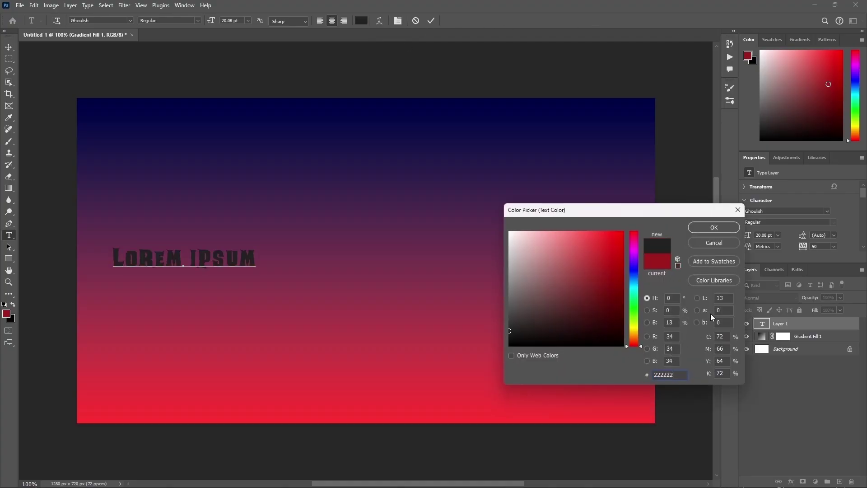
pyautogui.click(714, 226)
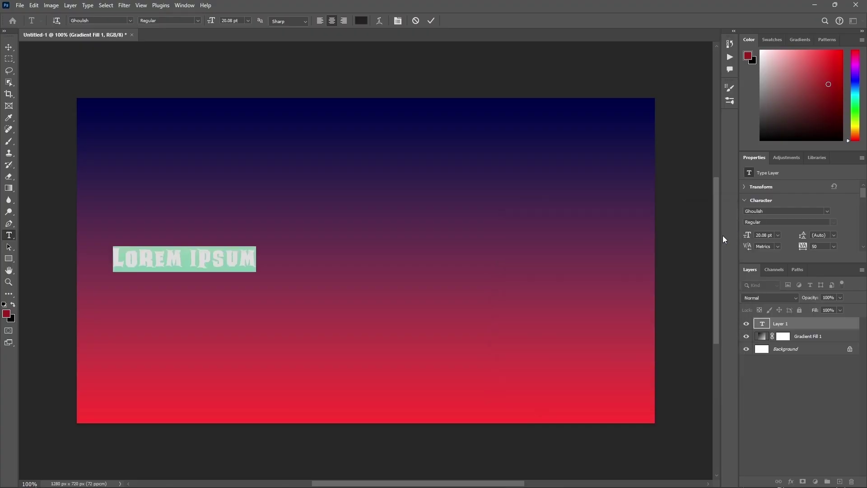
pyautogui.click(434, 20)
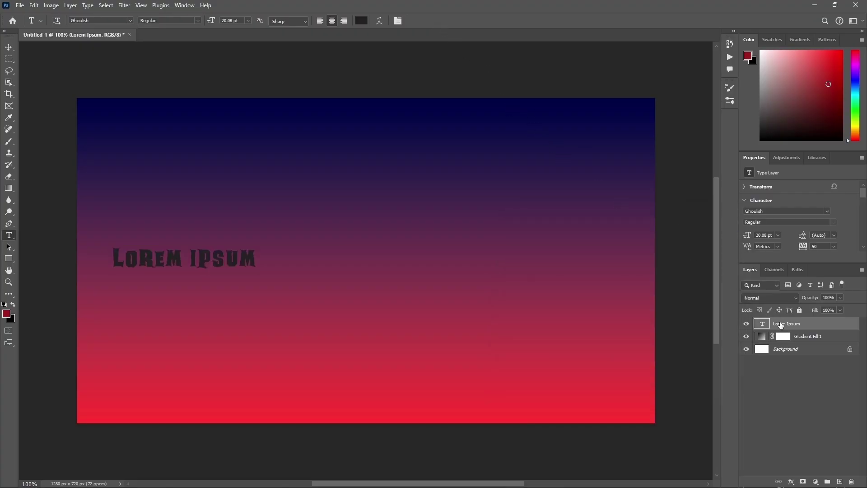
# Scale the Lorem Ipsum text up to about 70 pt so it spans most of the canvas width
pyautogui.hotkey('ctrl', 't')
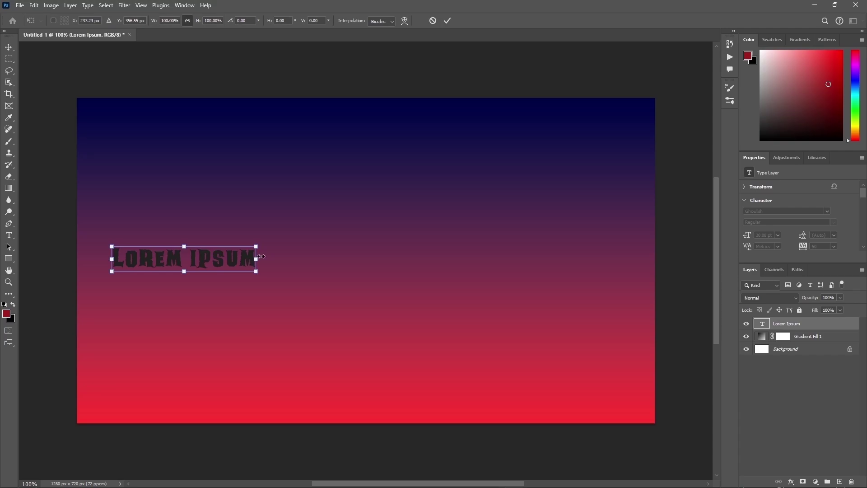
pyautogui.moveTo(258, 259); pyautogui.dragTo(614, 257)
pyautogui.press('Return')
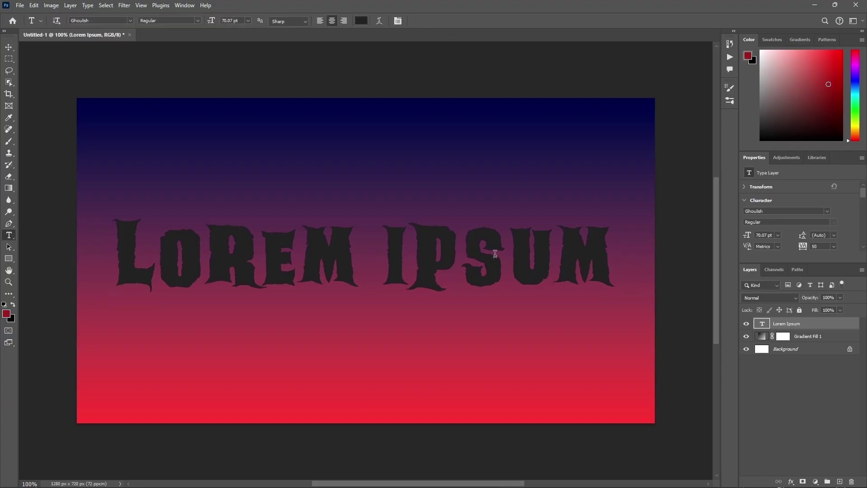
# Replace the placeholder text with SPIDER WEB in capitals
pyautogui.click(495, 254)
pyautogui.hotkey('ctrl', 'a')
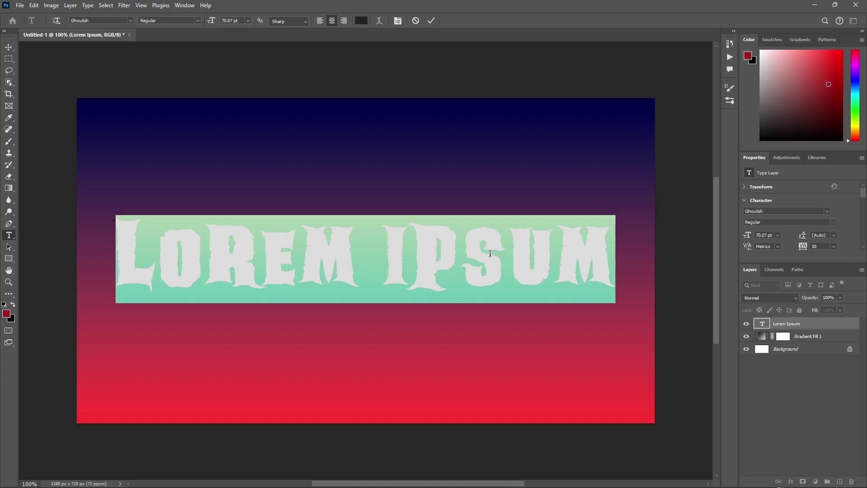
pyautogui.press('capslock')
pyautogui.press('capslock')
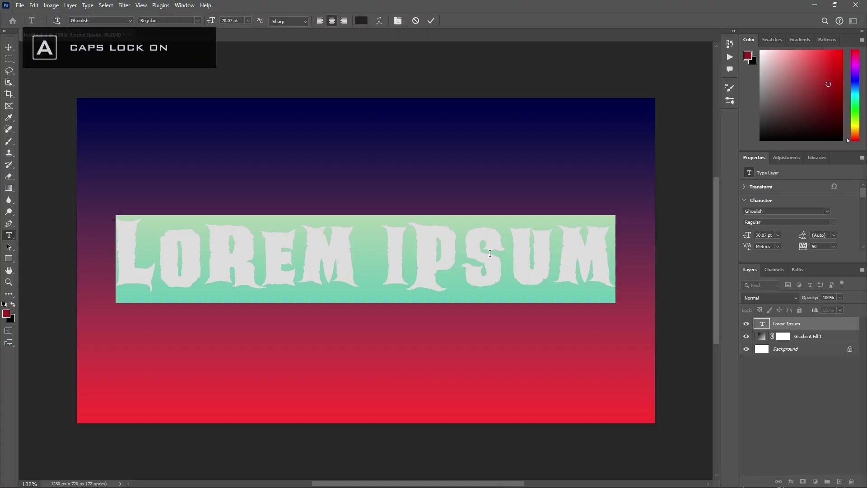
pyautogui.write('SPI')
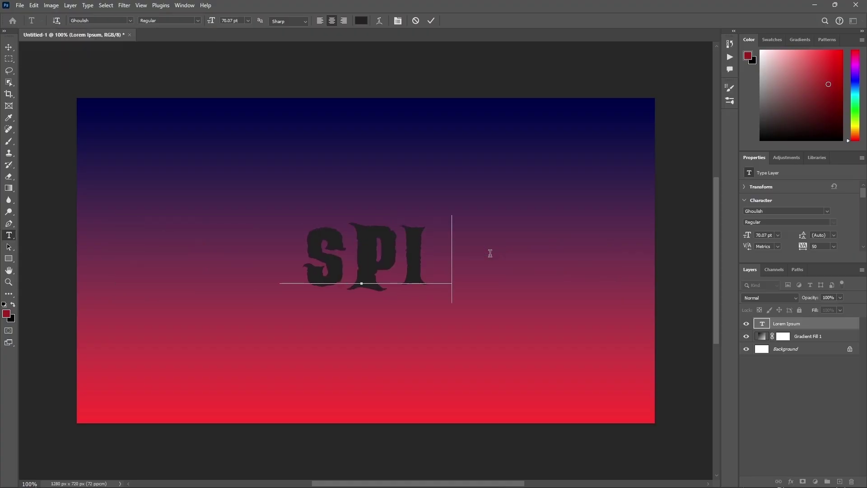
pyautogui.write('DER WEB')
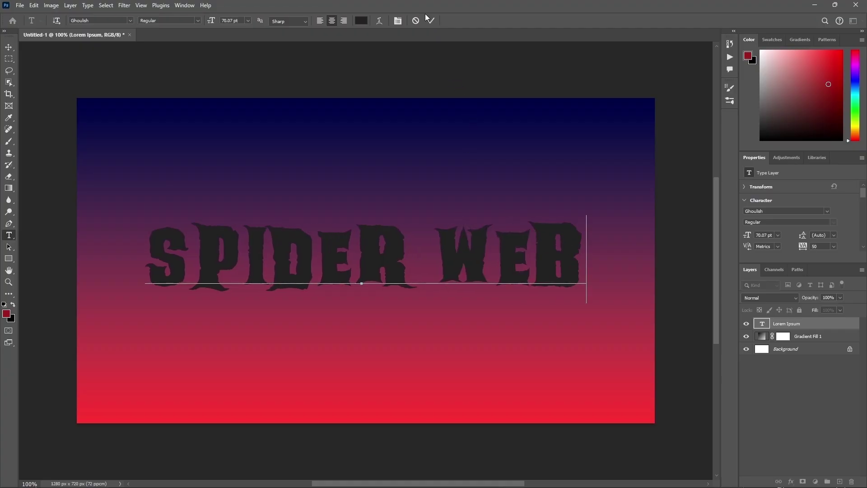
pyautogui.click(433, 23)
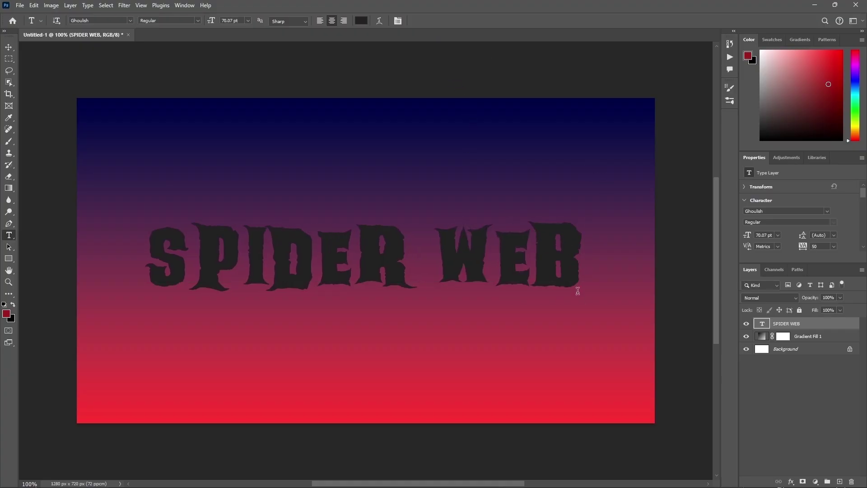
# Enlarge the SPIDER WEB text to about 105% and center it horizontally, slightly above the middle of the canvas
pyautogui.hotkey('ctrl', 't')
pyautogui.moveTo(503, 280); pyautogui.dragTo(491, 281)
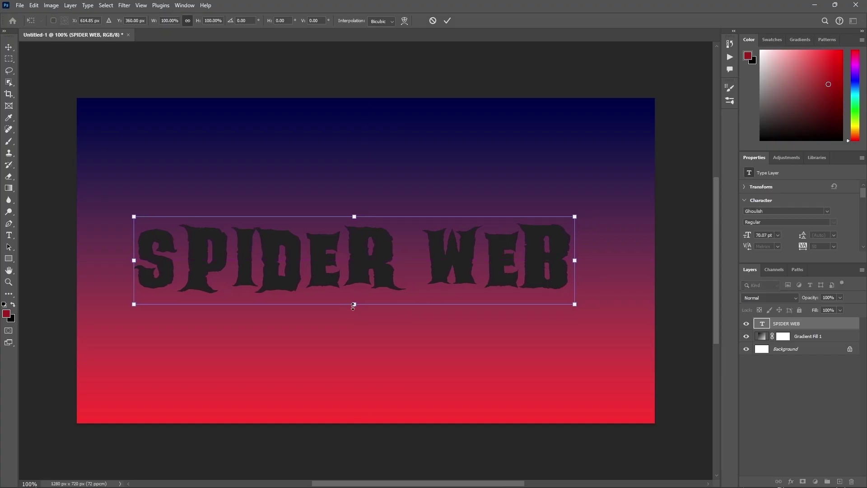
pyautogui.moveTo(353, 306); pyautogui.dragTo(354, 310)
pyautogui.moveTo(448, 274); pyautogui.dragTo(459, 254)
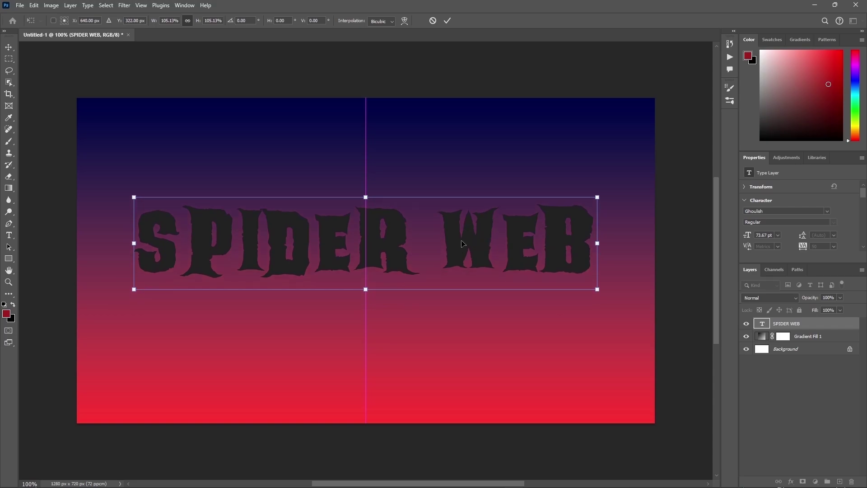
pyautogui.click(447, 20)
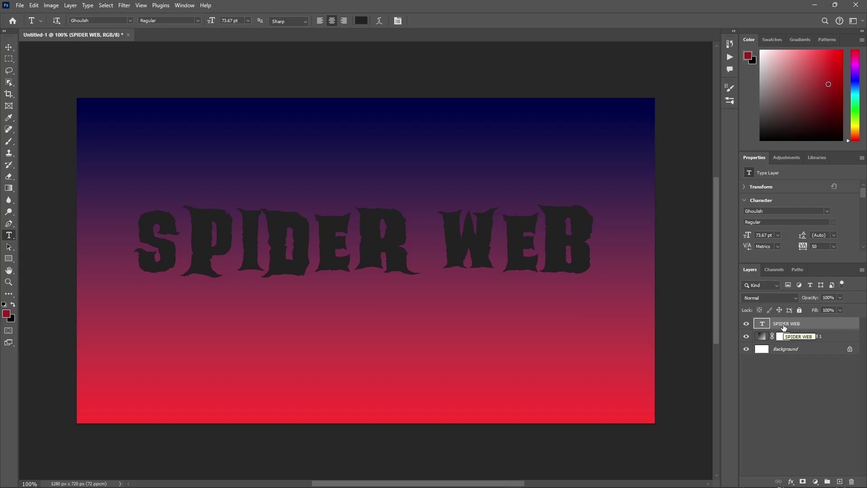
# Add a white outside Stroke effect with Normal blending and 100% opacity to the SPIDER WEB text
pyautogui.click(791, 482)
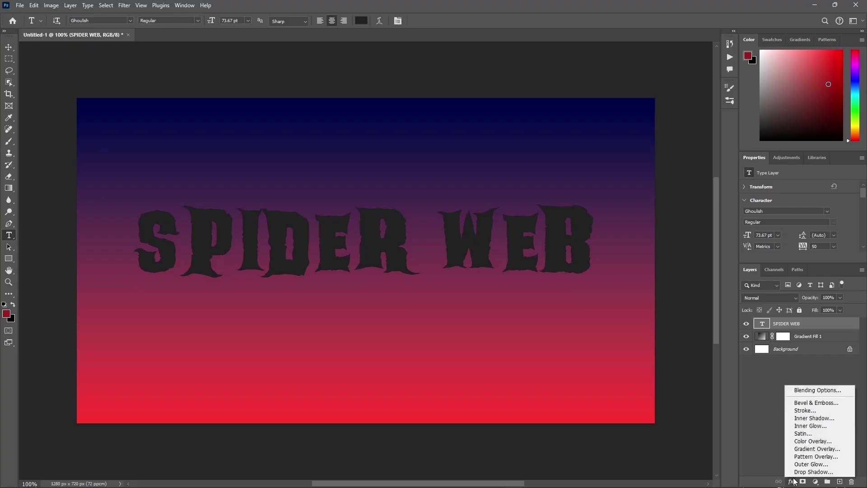
pyautogui.click(815, 410)
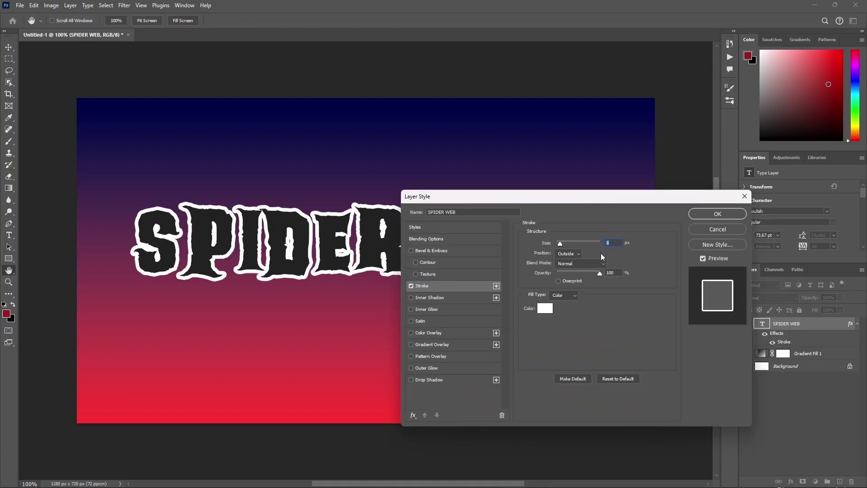
pyautogui.click(702, 213)
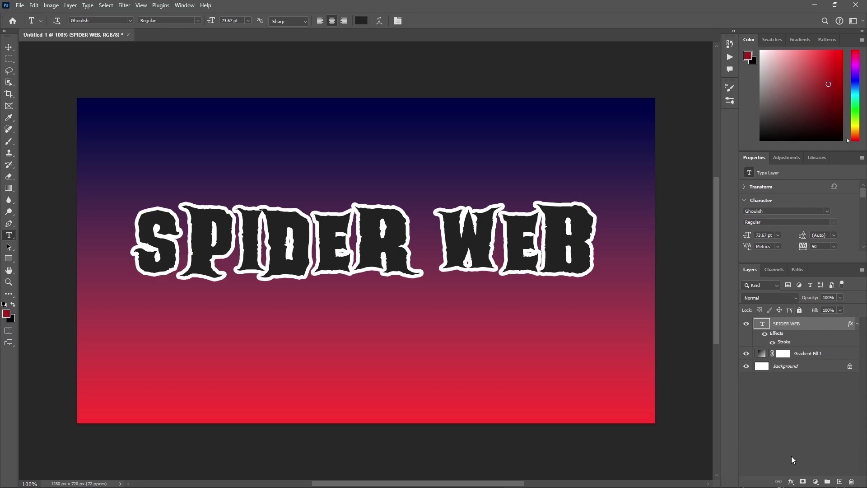
# Add a black Multiply Drop Shadow to the text with 75% opacity, 90° angle, 5 px distance, 10% spread and 10 px size
pyautogui.click(790, 482)
pyautogui.click(792, 476)
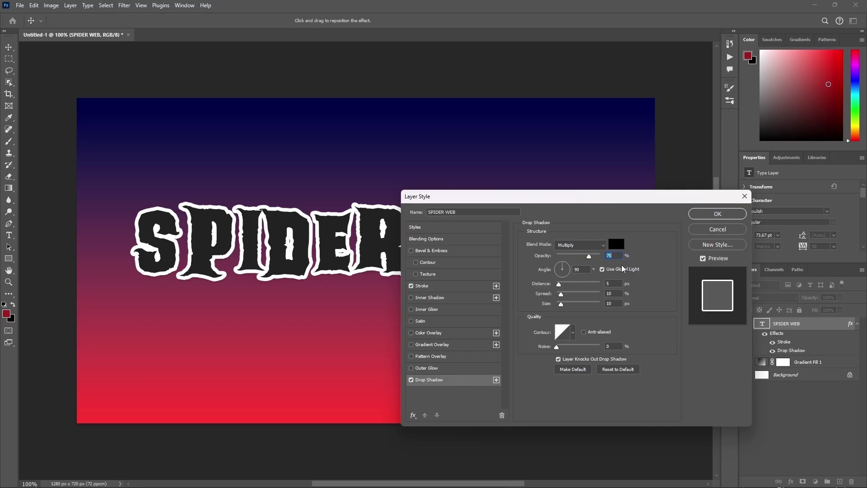
pyautogui.click(735, 212)
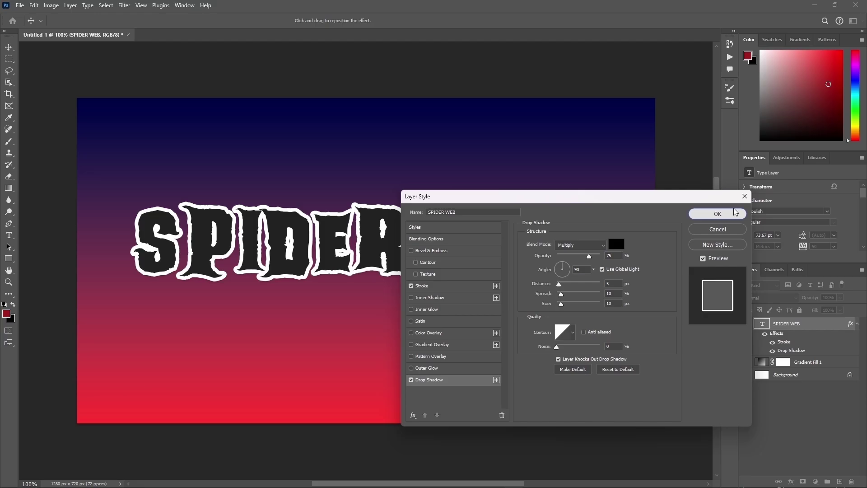
pyautogui.click(734, 213)
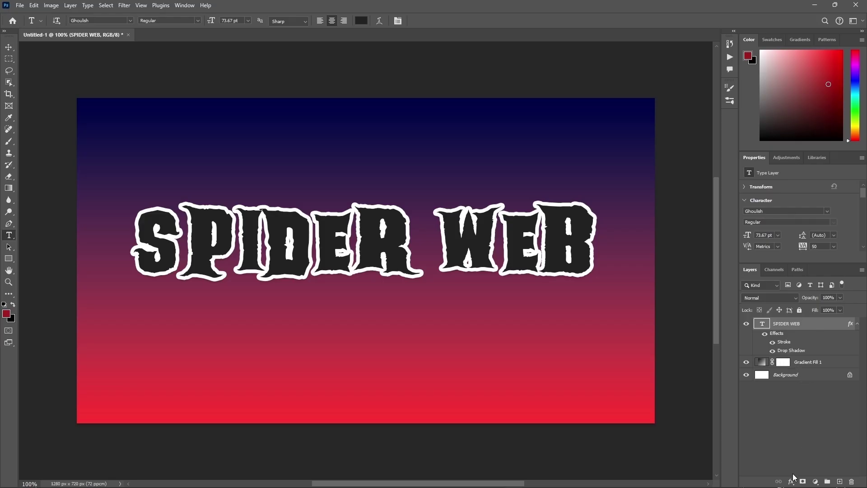
# Apply a Ripple filter with amount 60% and Medium size to the text, converting the layer to a smart object
pyautogui.click(124, 6)
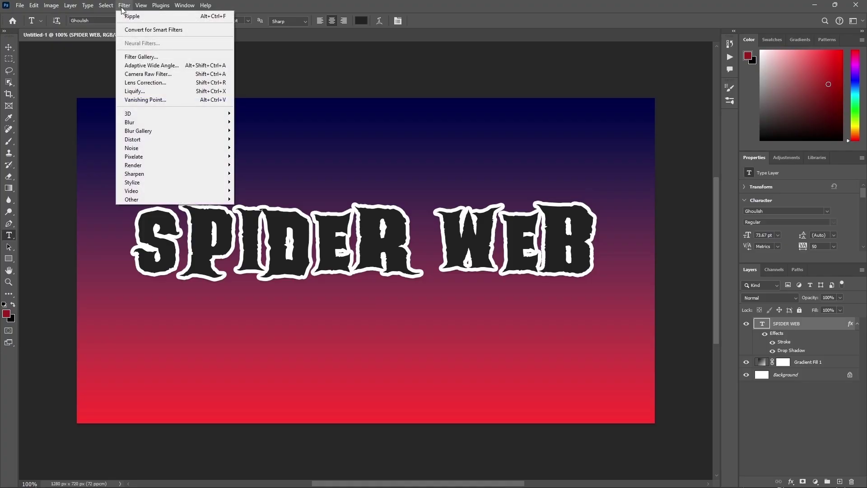
pyautogui.moveTo(158, 141)
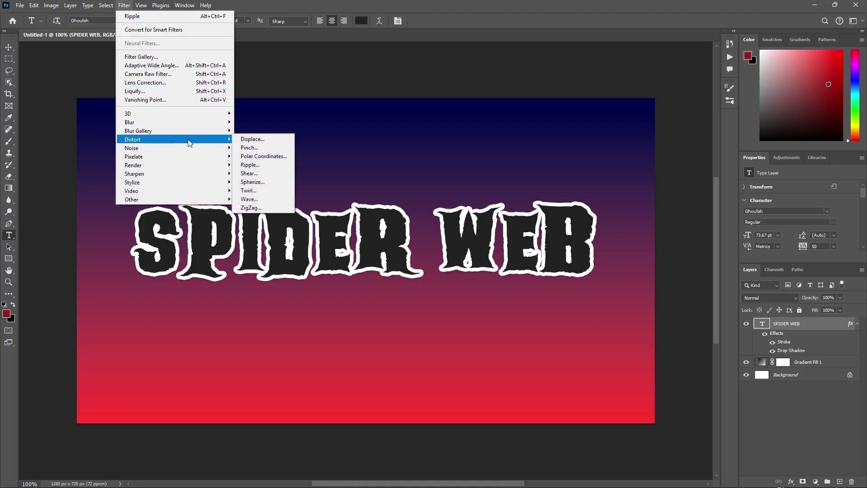
pyautogui.click(266, 166)
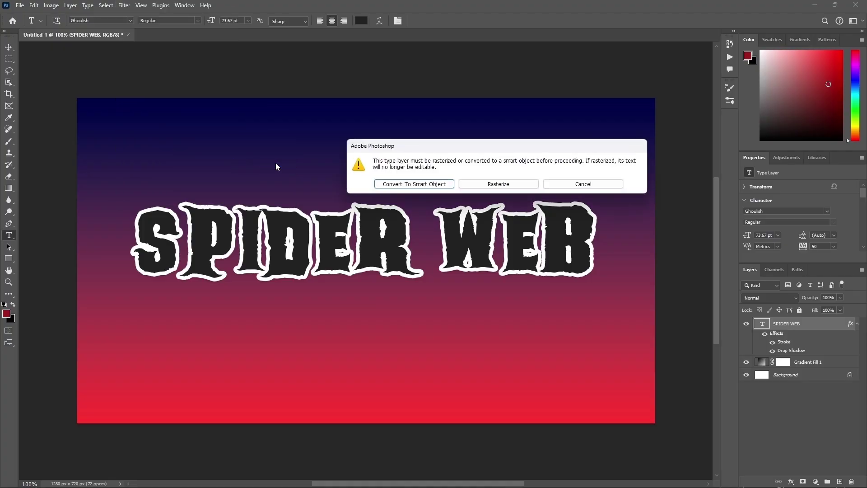
pyautogui.click(396, 184)
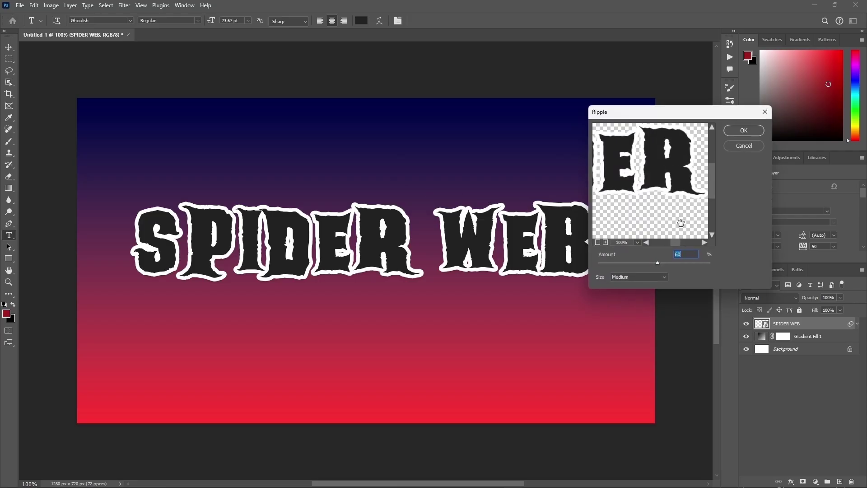
pyautogui.click(736, 131)
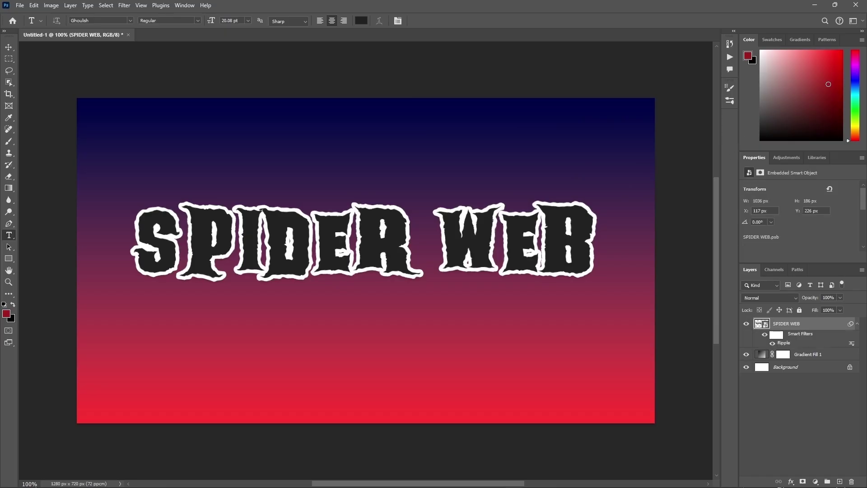
# Add a white Outer Glow to the SPIDER WEB text with Linear Dodge (Add) blending, 31% opacity, 0% spread and 10 px size
pyautogui.click(791, 480)
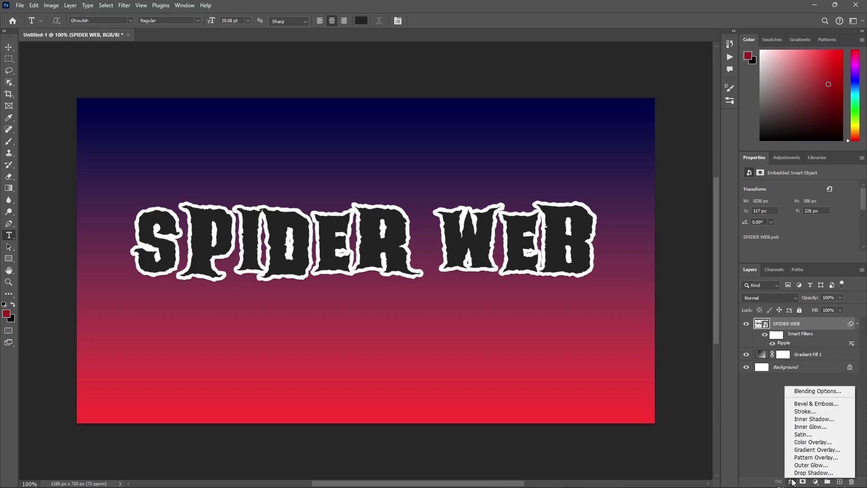
pyautogui.click(808, 426)
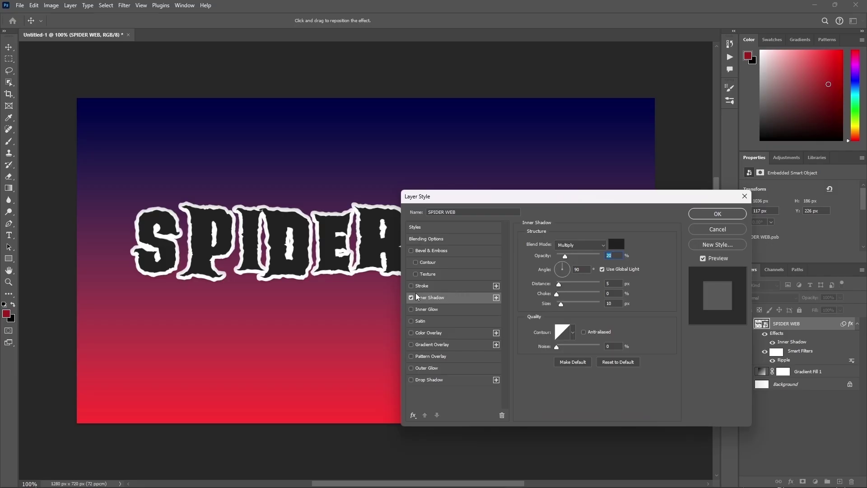
pyautogui.click(411, 297)
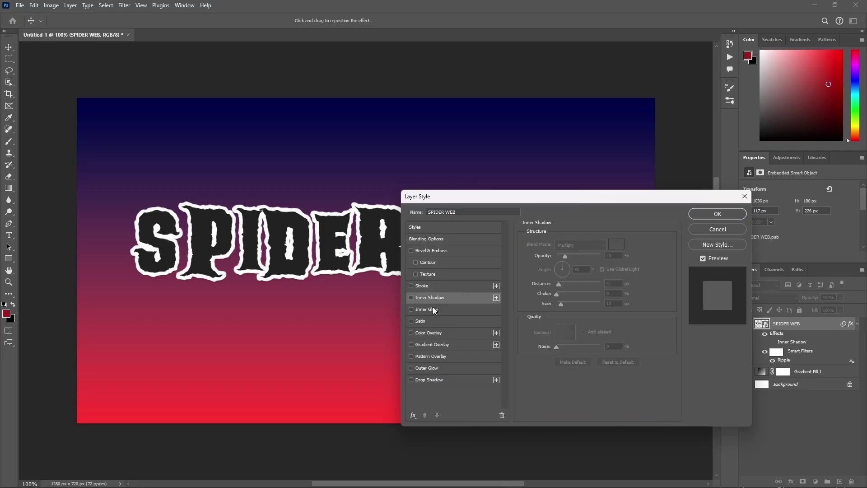
pyautogui.click(431, 368)
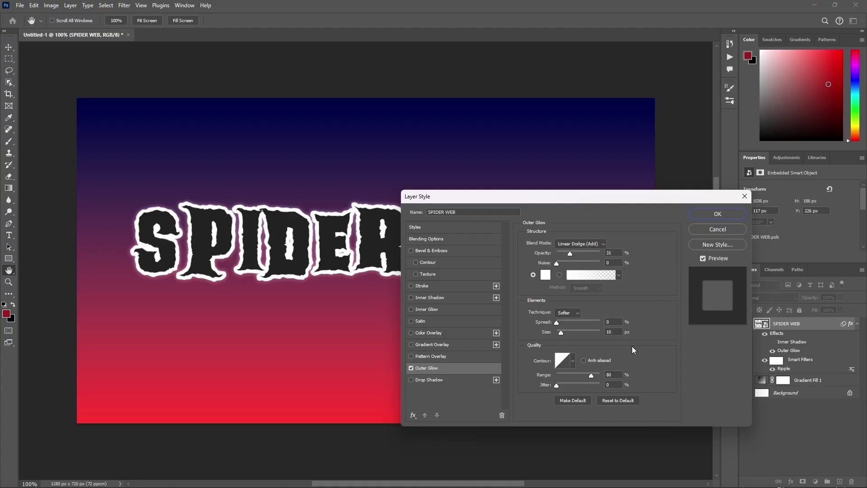
pyautogui.click(693, 215)
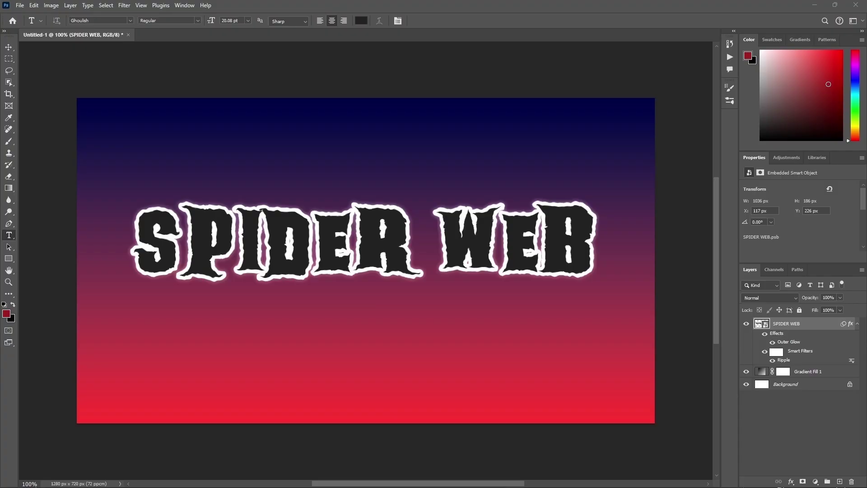
# Place the DALL-E spider web image on the canvas above the text and set its blend mode to Screen
pyautogui.moveTo(642, 270); pyautogui.dragTo(533, 289)
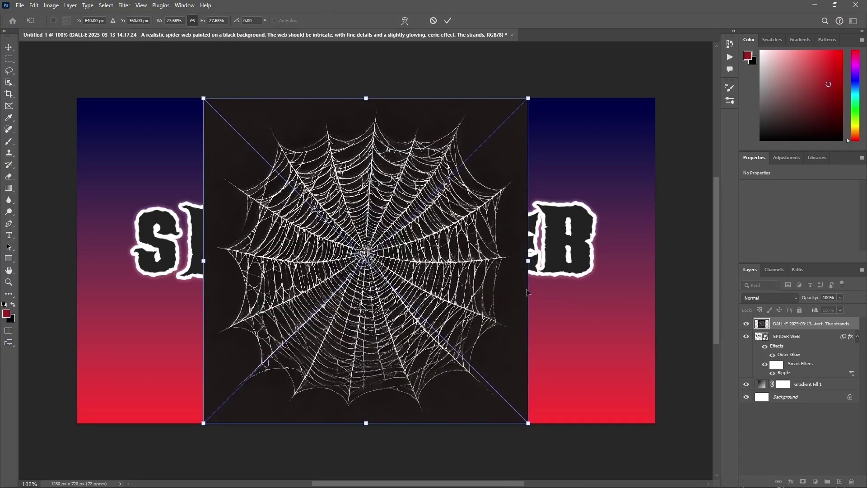
pyautogui.click(771, 299)
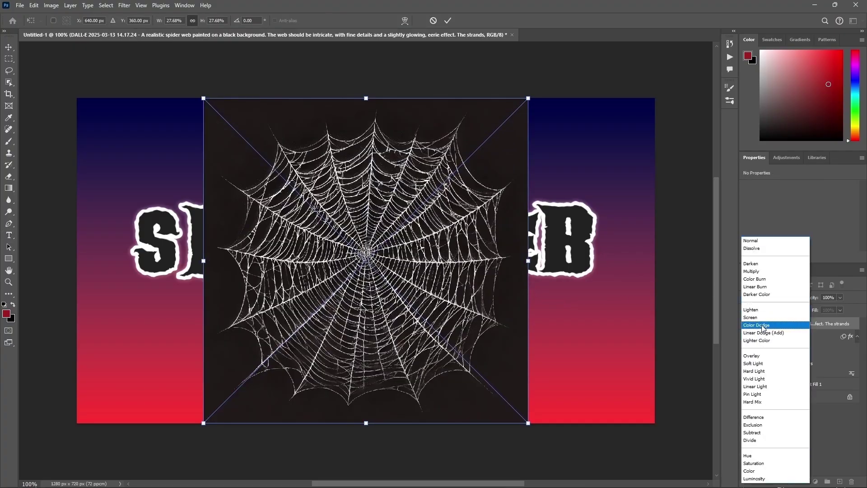
pyautogui.click(758, 318)
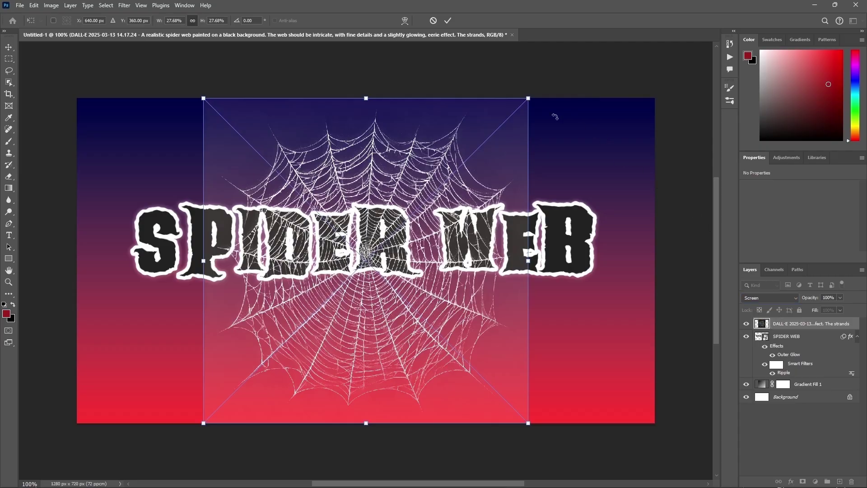
# Scale the placed web image down to about 19.4% and position it over the first four letters of SPIDER
pyautogui.moveTo(356, 95); pyautogui.dragTo(357, 200)
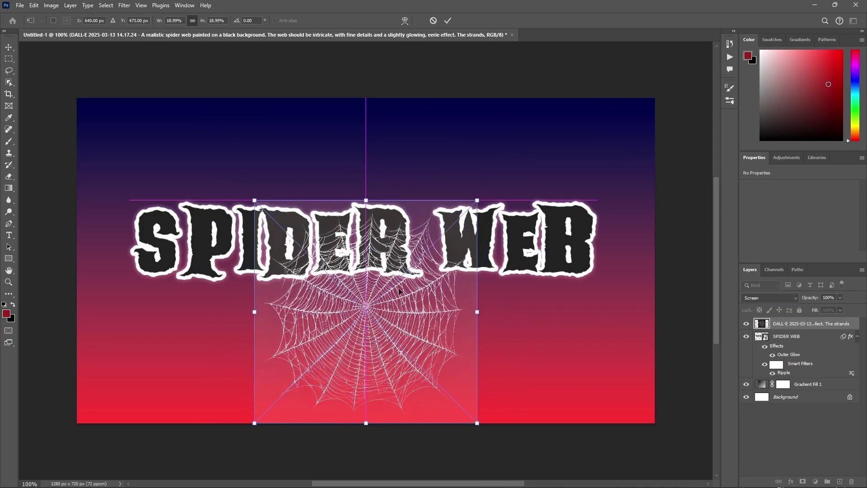
pyautogui.moveTo(386, 313); pyautogui.dragTo(249, 244)
pyautogui.moveTo(108, 239); pyautogui.dragTo(104, 237)
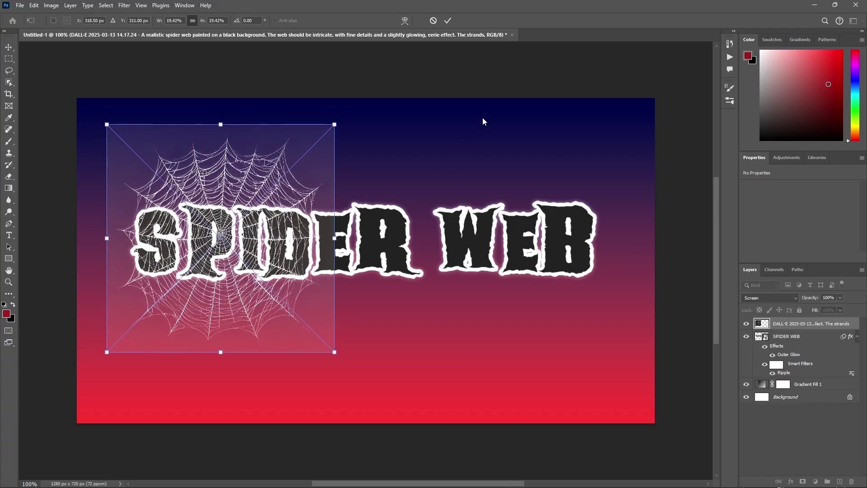
pyautogui.click(447, 21)
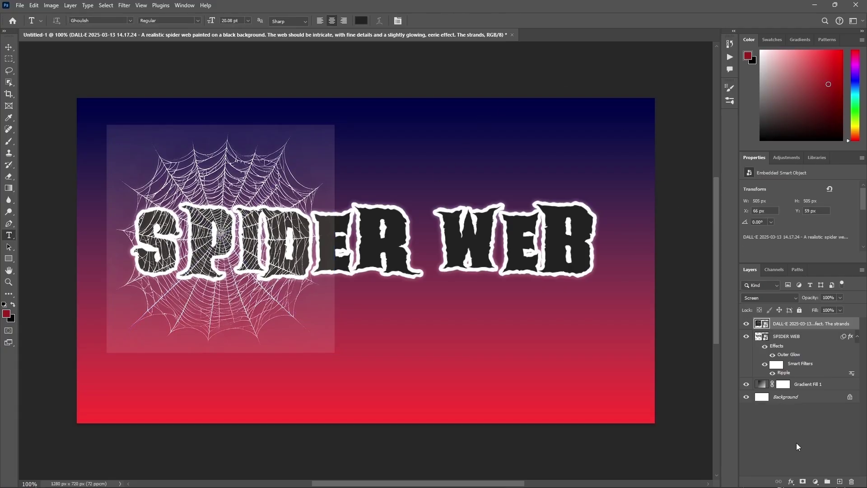
# Add a layer mask to the web image and paint its square outer edges away with a soft black brush
pyautogui.click(802, 481)
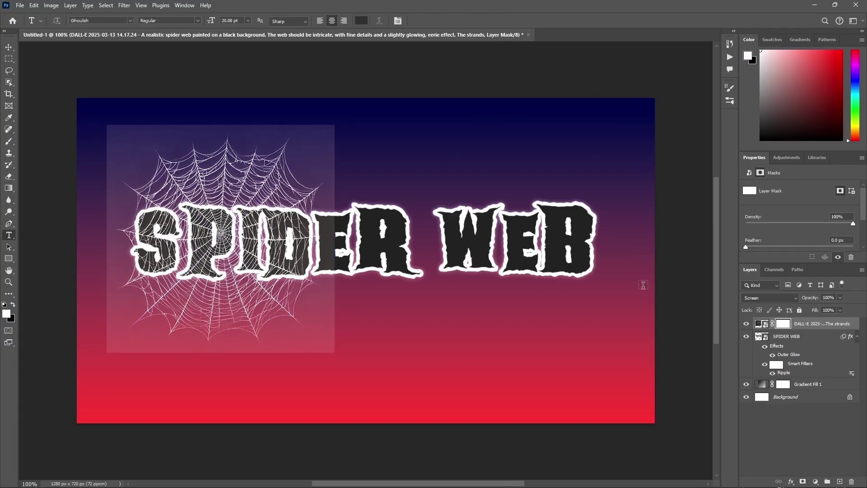
pyautogui.click(9, 141)
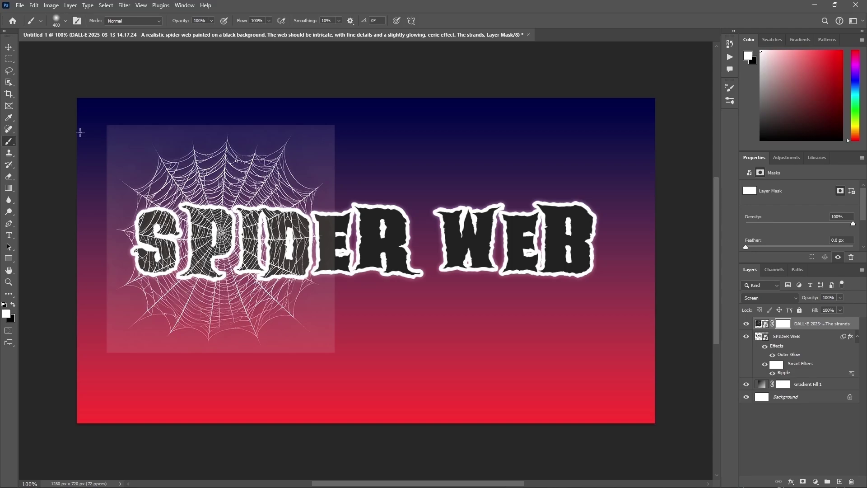
pyautogui.click(13, 305)
pyautogui.press('capslock')
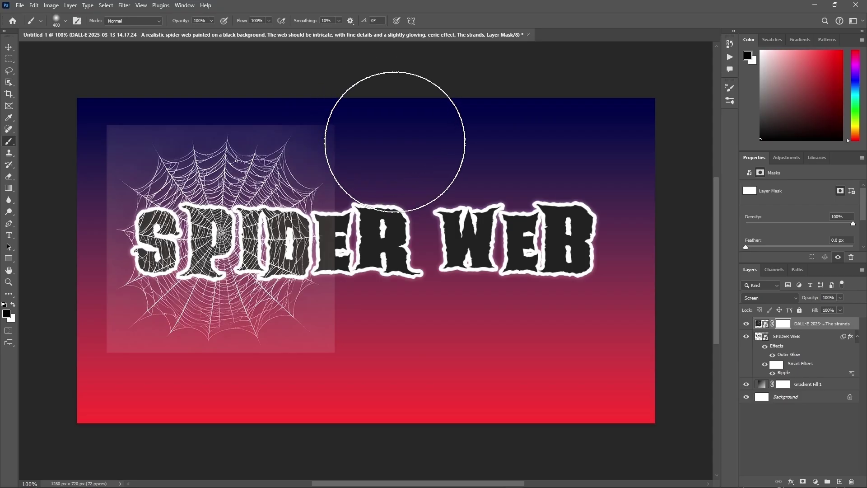
pyautogui.moveTo(409, 190); pyautogui.dragTo(405, 244)
pyautogui.press('[')
pyautogui.press('[')
pyautogui.press('[')
pyautogui.press('[')
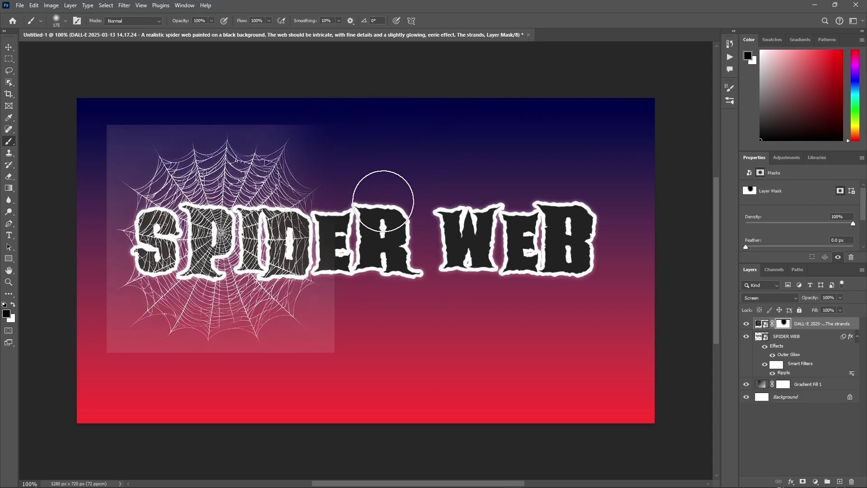
pyautogui.moveTo(348, 212); pyautogui.dragTo(359, 379)
pyautogui.press('[')
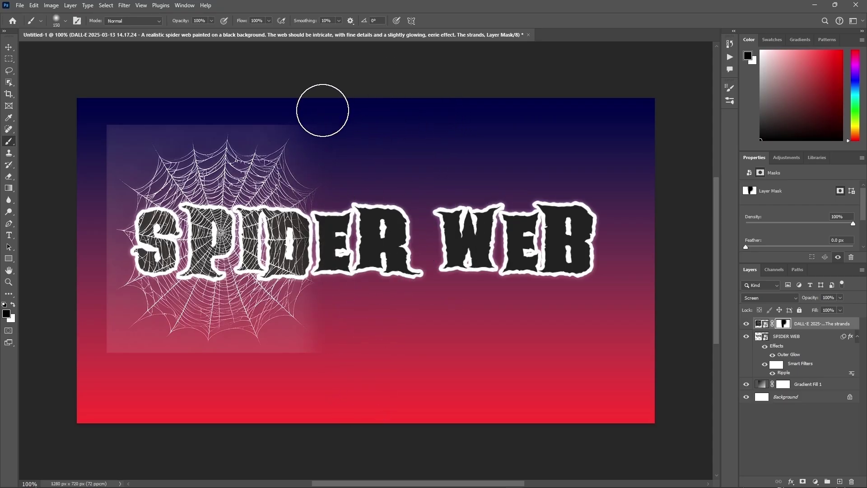
pyautogui.moveTo(214, 103)
pyautogui.mouseDown()
pyautogui.moveTo(82, 95)
pyautogui.moveTo(168, 96)
pyautogui.moveTo(101, 121)
pyautogui.moveTo(92, 320)
pyautogui.moveTo(102, 387)
pyautogui.moveTo(112, 358)
pyautogui.moveTo(160, 373)
pyautogui.moveTo(141, 375)
pyautogui.moveTo(123, 361)
pyautogui.moveTo(245, 370)
pyautogui.moveTo(393, 356)
pyautogui.moveTo(369, 338)
pyautogui.moveTo(350, 361)
pyautogui.moveTo(326, 345)
pyautogui.moveTo(343, 350)
pyautogui.mouseUp()
pyautogui.press('[')
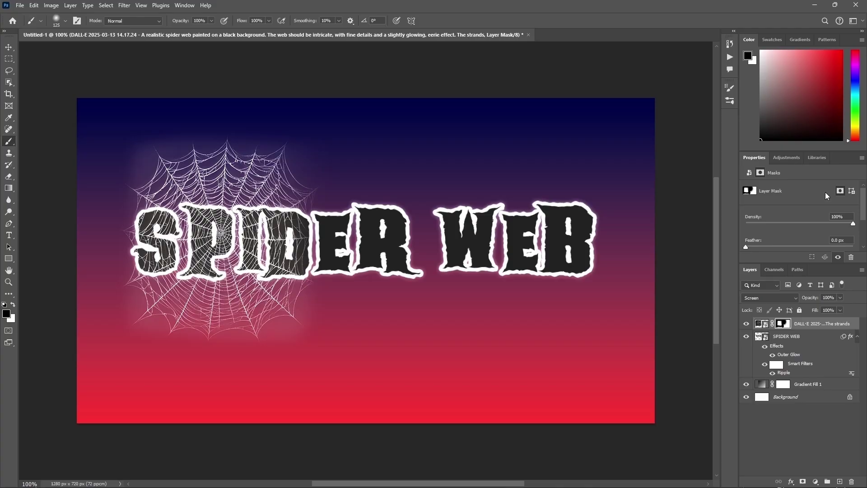
# Lower the web layer's opacity to 67% and clip it to the SPIDER WEB text
pyautogui.click(832, 297)
pyautogui.write('67')
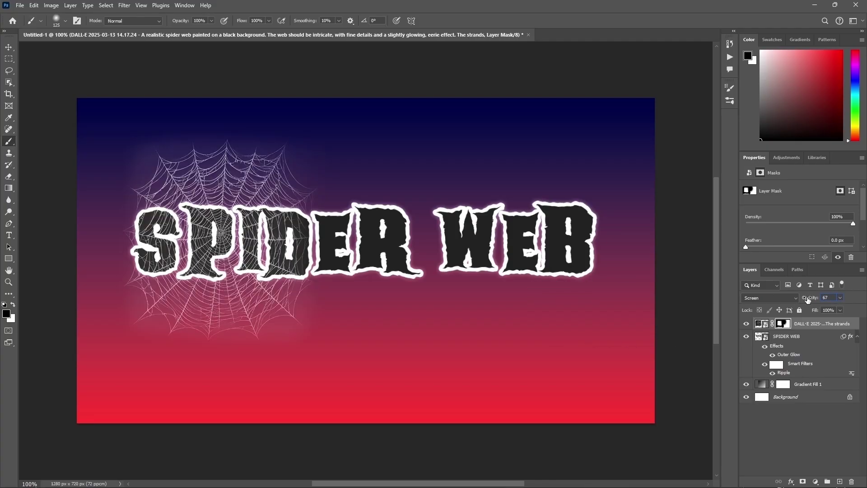
pyautogui.rightClick(811, 324)
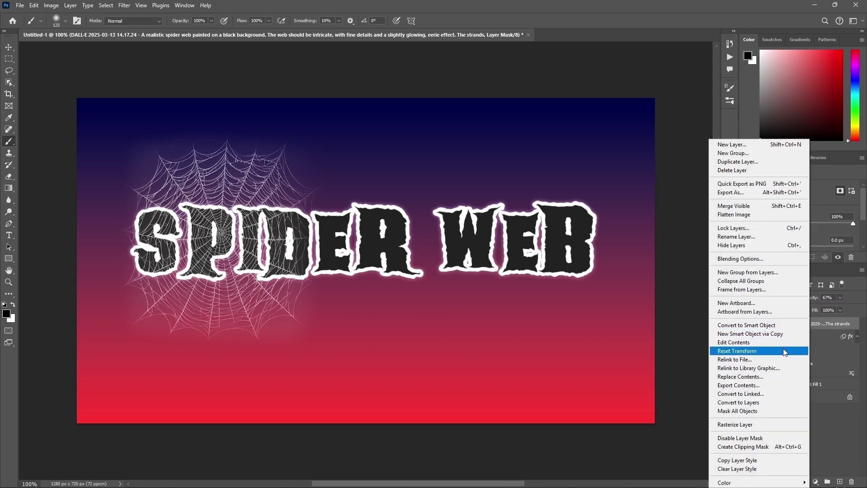
pyautogui.click(755, 446)
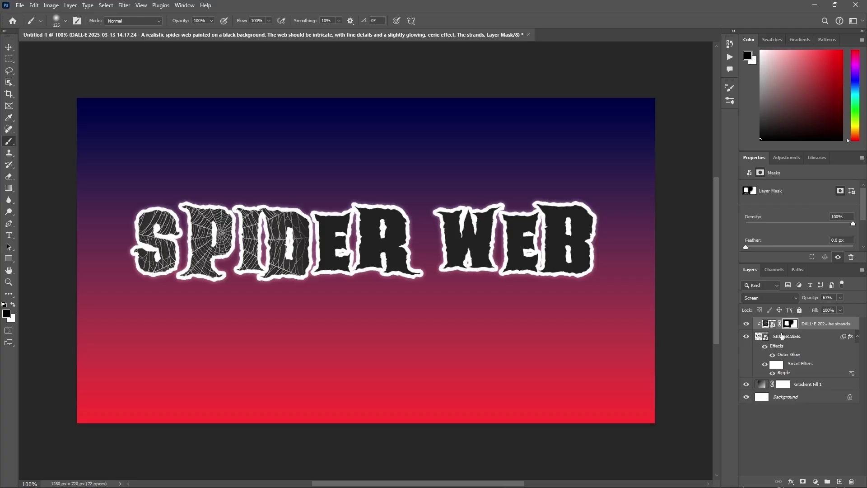
# Duplicate the web layer, clip the copy to the text and move it over the end of SPIDER and the W
pyautogui.hotkey('ctrl', 'j')
pyautogui.rightClick(819, 325)
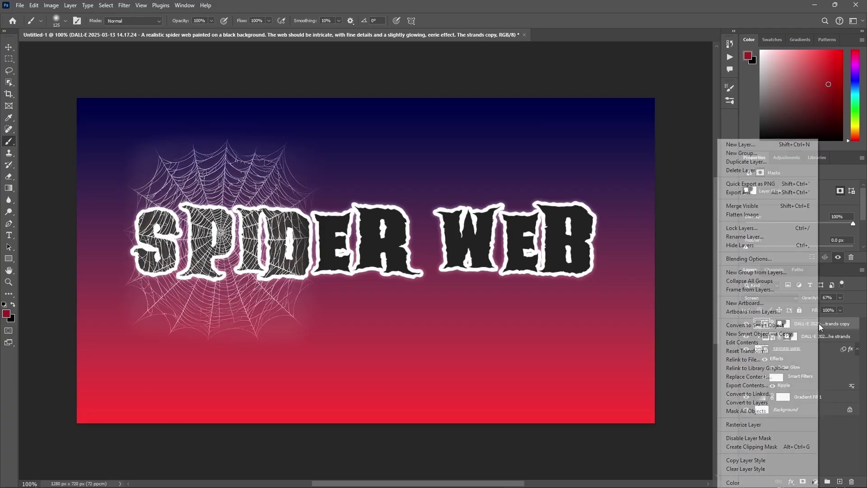
pyautogui.click(766, 446)
pyautogui.hotkey('ctrl', 't')
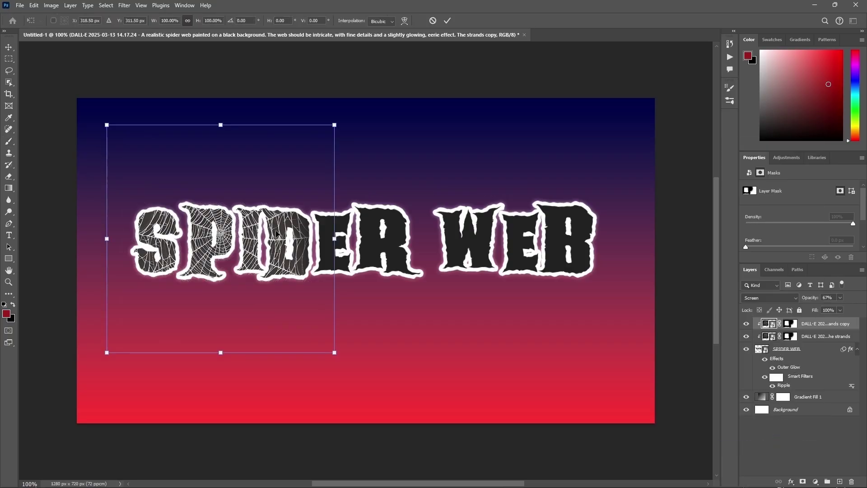
pyautogui.moveTo(277, 233); pyautogui.dragTo(445, 199)
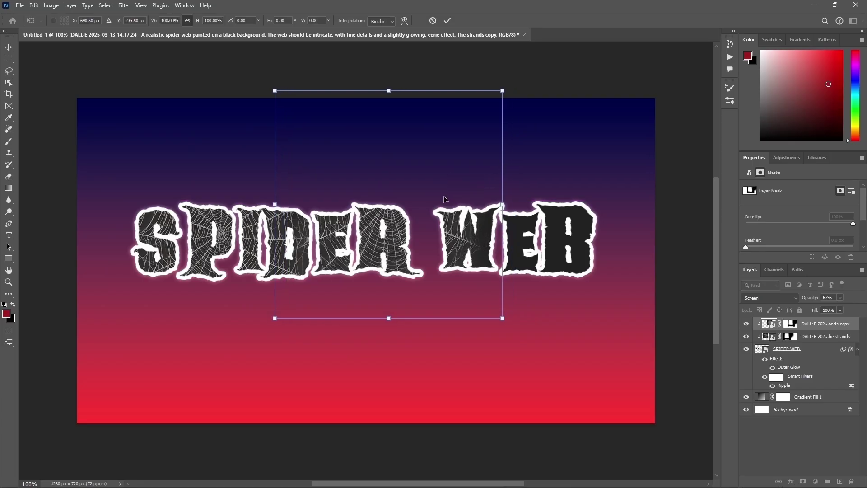
pyautogui.click(449, 19)
pyautogui.press('b')
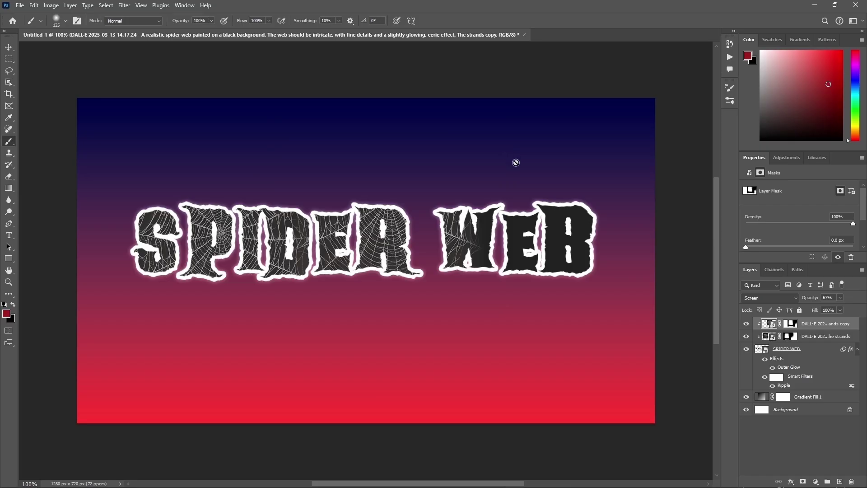
# Duplicate the second web layer, clip this copy to the text too and move it over the word WEB
pyautogui.hotkey('ctrl', 'j')
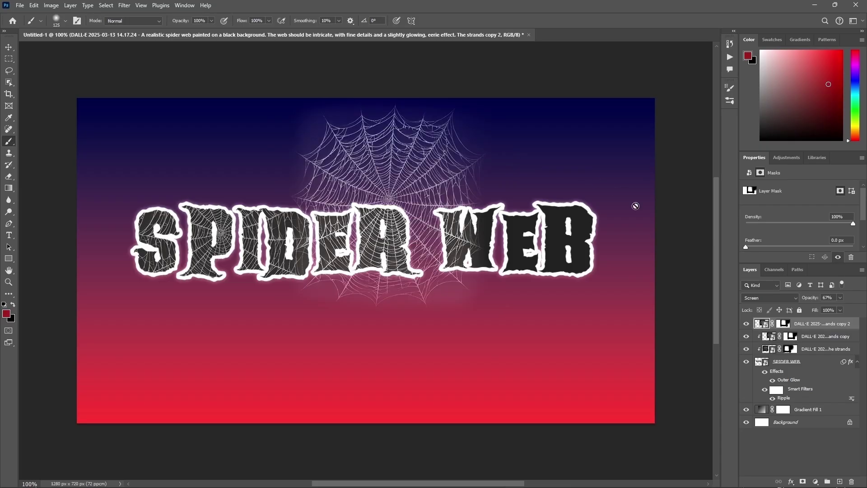
pyautogui.rightClick(811, 323)
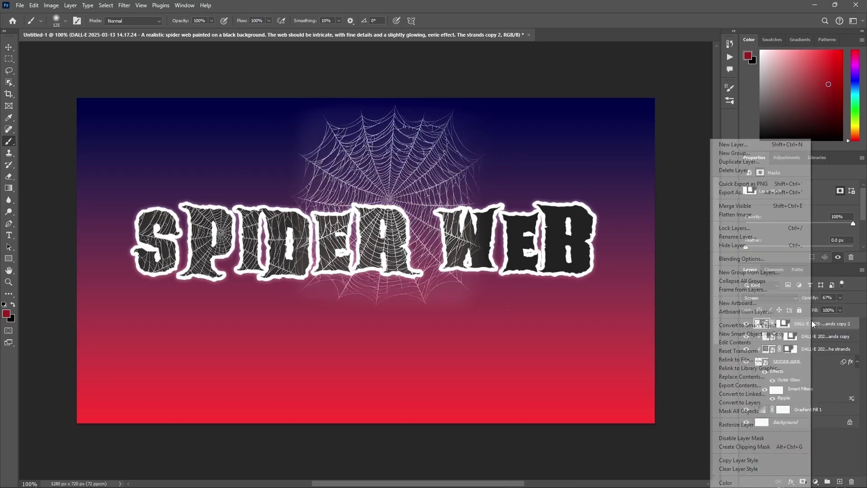
pyautogui.click(753, 447)
pyautogui.hotkey('ctrl', 't')
pyautogui.moveTo(388, 261); pyautogui.dragTo(531, 276)
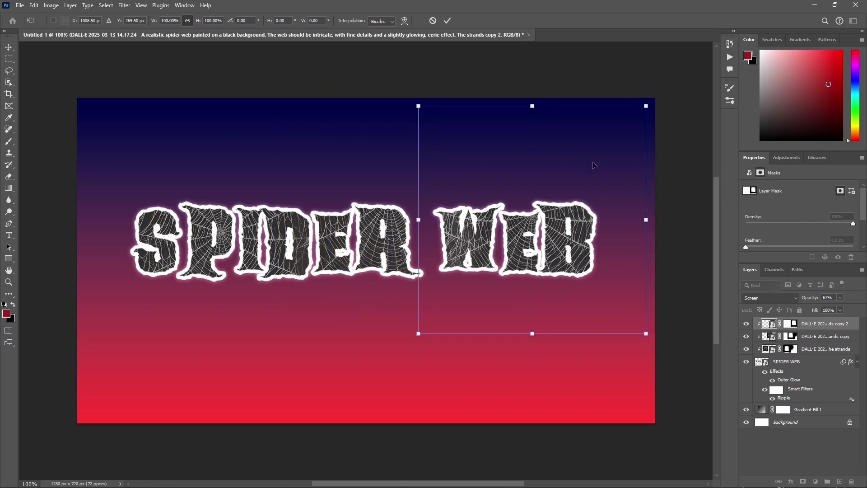
pyautogui.click(447, 20)
pyautogui.press('b')
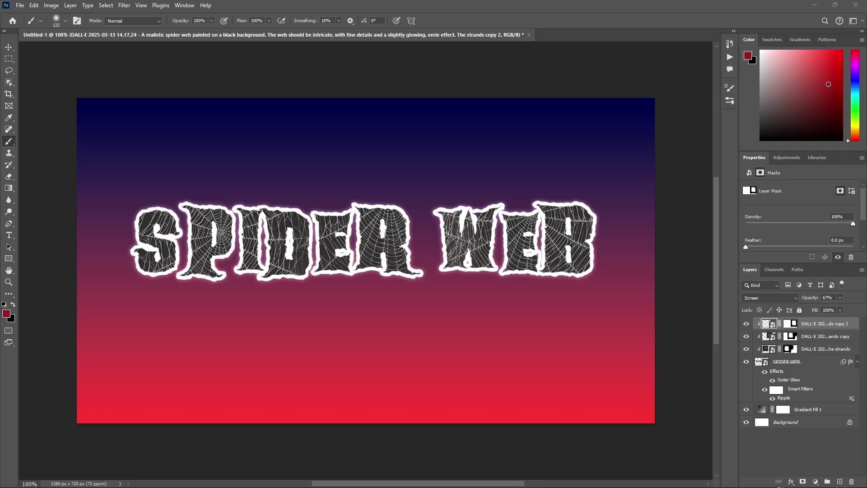
# Place the 18749740 image of four cobwebs at its default size above the other layers with Screen blending
pyautogui.moveTo(518, 221); pyautogui.dragTo(437, 225)
pyautogui.click(767, 298)
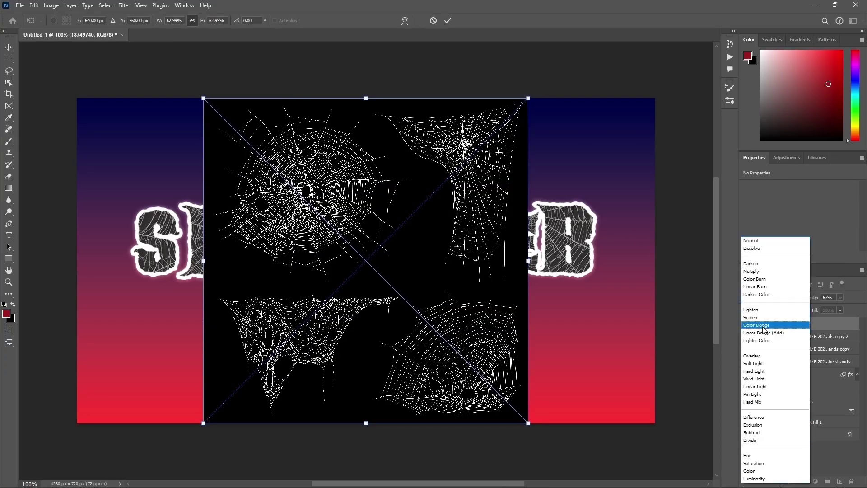
pyautogui.click(750, 322)
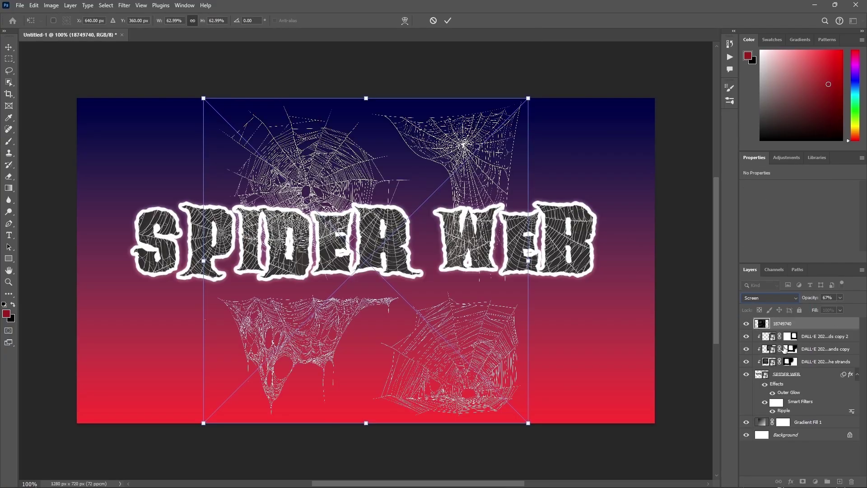
pyautogui.click(448, 20)
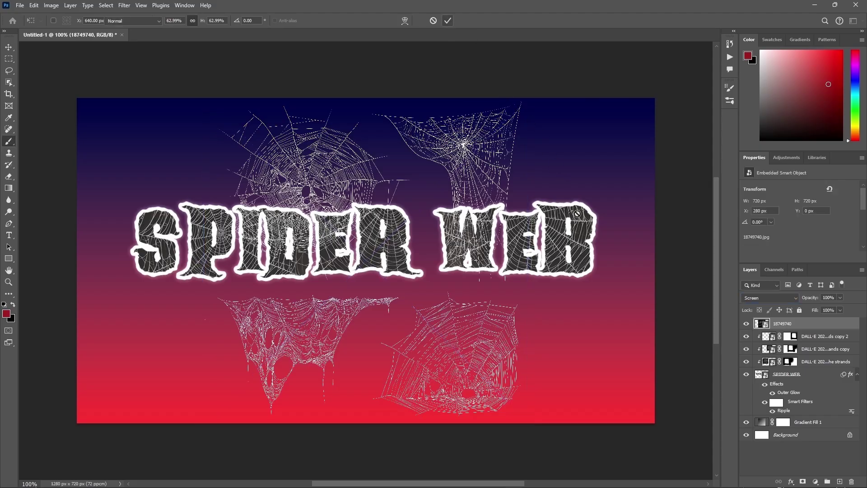
# Add a layer mask to the cobweb layer and paint out every cobweb except the drooping lower-left one with a hard 150 px black brush
pyautogui.click(803, 481)
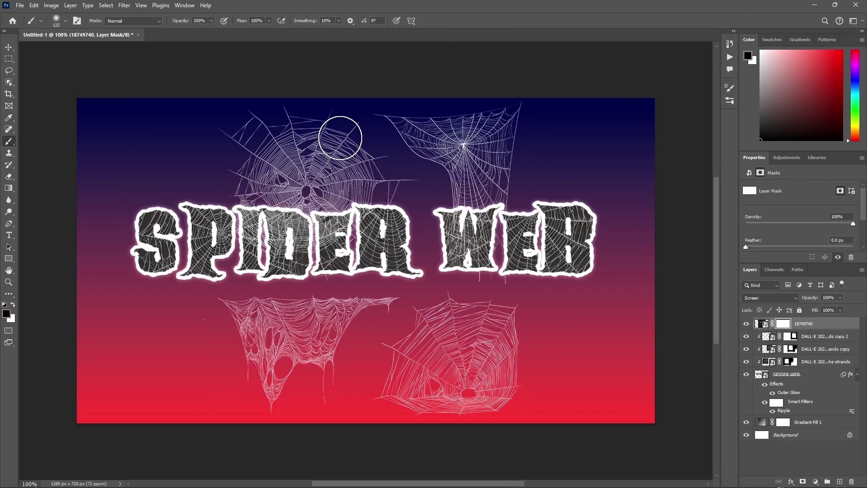
pyautogui.click(66, 21)
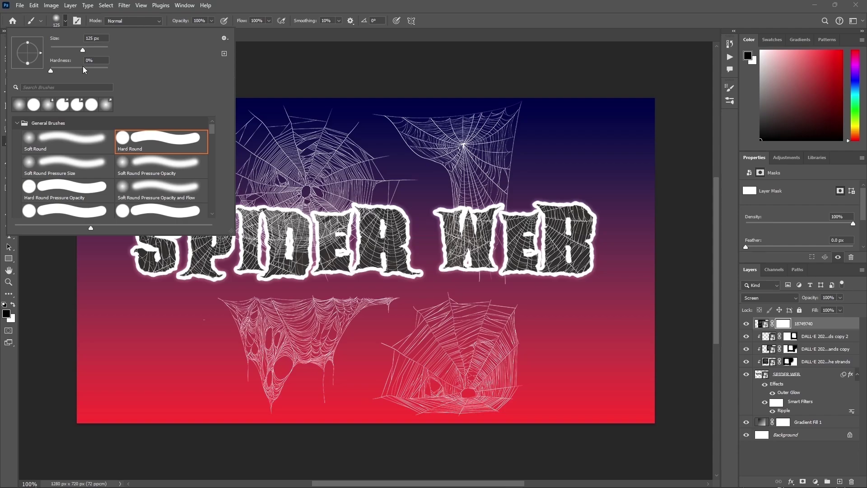
pyautogui.moveTo(83, 69); pyautogui.dragTo(152, 78)
pyautogui.click(336, 88)
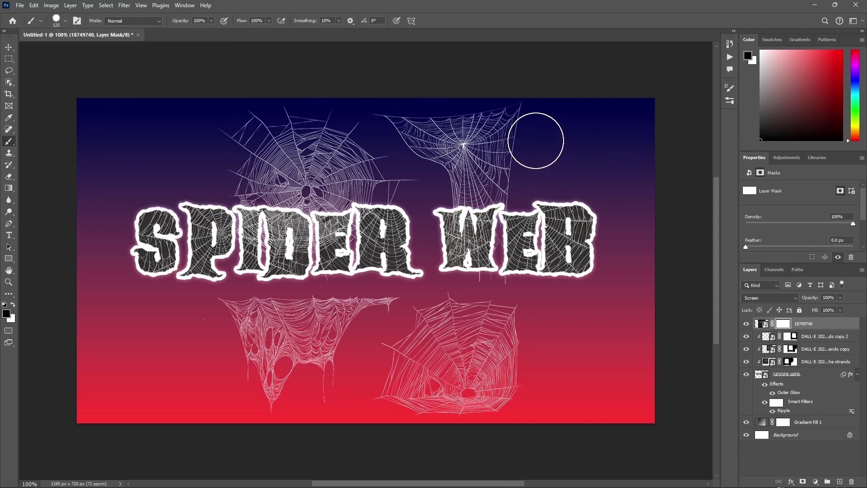
pyautogui.press(']')
pyautogui.moveTo(522, 100)
pyautogui.mouseDown()
pyautogui.moveTo(450, 138)
pyautogui.moveTo(447, 108)
pyautogui.mouseUp()
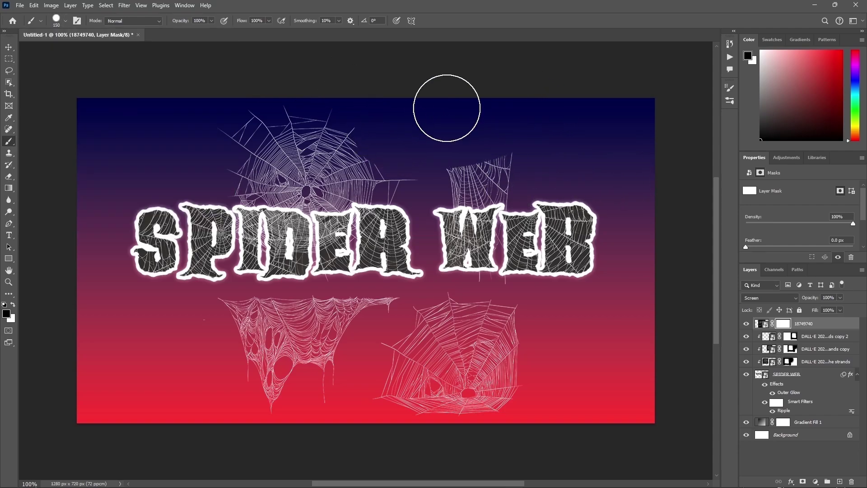
pyautogui.moveTo(228, 123)
pyautogui.mouseDown()
pyautogui.moveTo(333, 96)
pyautogui.moveTo(285, 170)
pyautogui.moveTo(401, 183)
pyautogui.moveTo(249, 217)
pyautogui.moveTo(307, 253)
pyautogui.moveTo(506, 249)
pyautogui.moveTo(570, 176)
pyautogui.mouseUp()
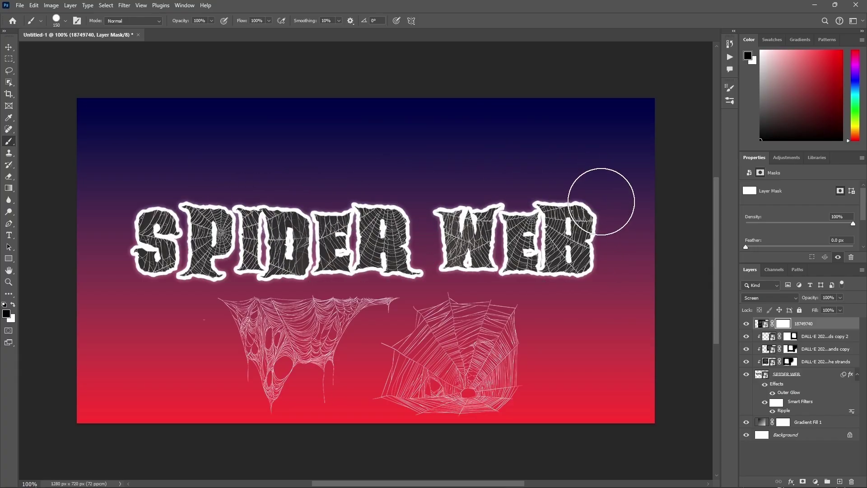
pyautogui.moveTo(551, 281)
pyautogui.mouseDown()
pyautogui.moveTo(522, 392)
pyautogui.moveTo(516, 285)
pyautogui.moveTo(471, 419)
pyautogui.moveTo(465, 300)
pyautogui.moveTo(454, 364)
pyautogui.moveTo(439, 320)
pyautogui.moveTo(393, 401)
pyautogui.mouseUp()
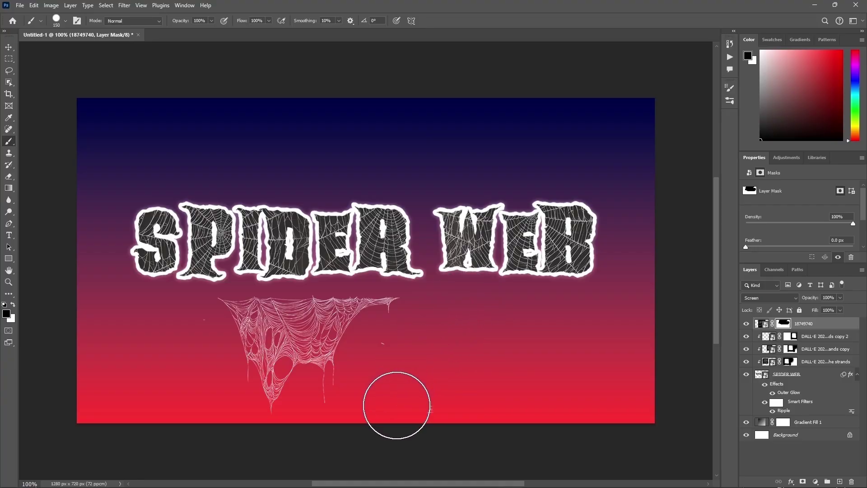
# Move the remaining masked cobweb up and to the left so that it hangs directly beneath the word SPIDER
pyautogui.click(761, 324)
pyautogui.hotkey('ctrl', 't')
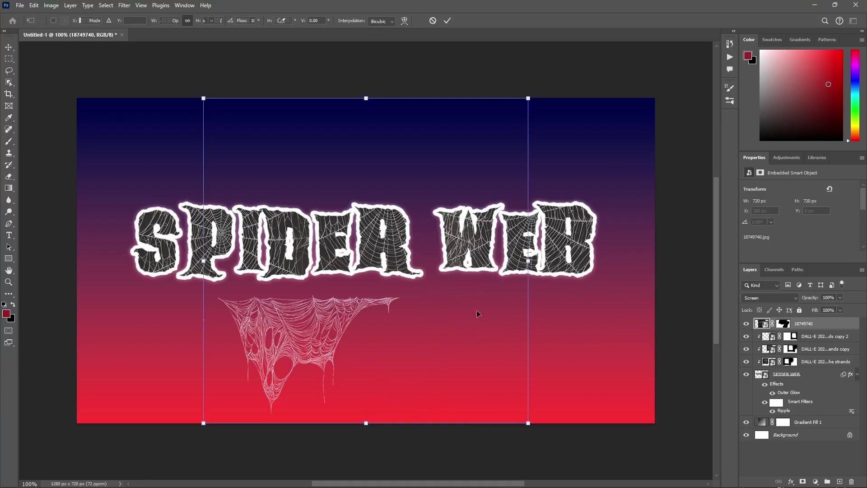
pyautogui.moveTo(366, 318); pyautogui.dragTo(323, 319)
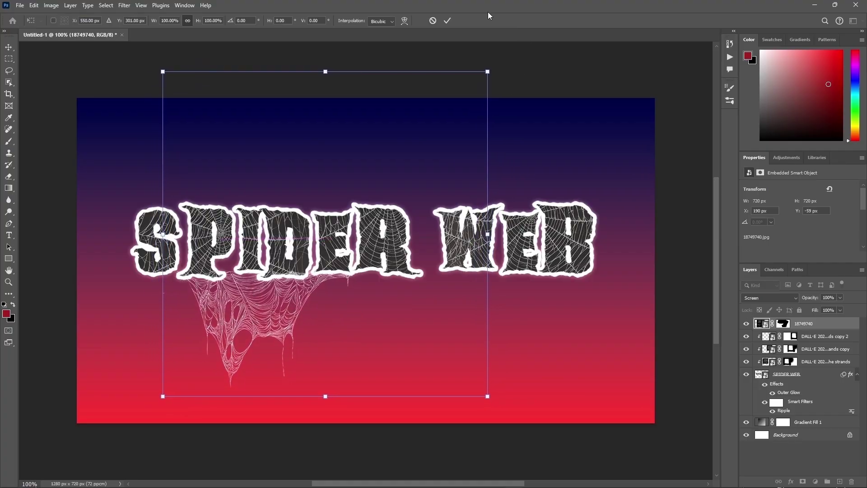
pyautogui.click(447, 20)
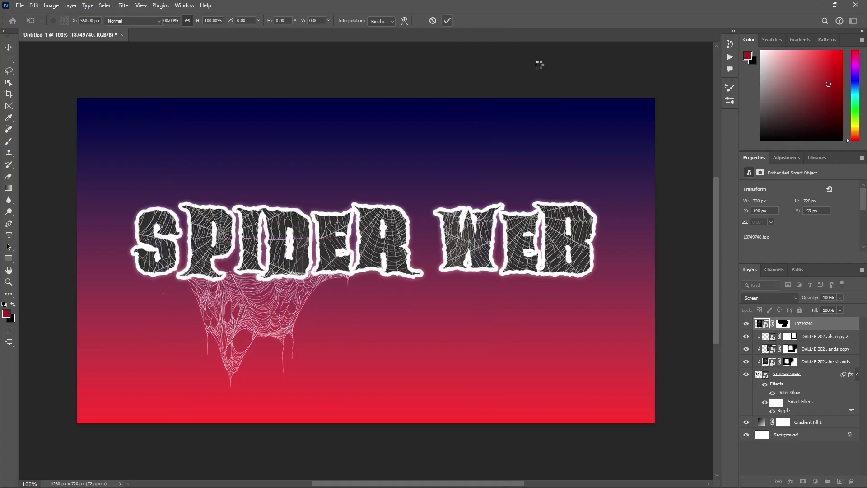
# Check the 18749740 cobweb layer with its visibility off and on, and duplicate it to strengthen the strands
pyautogui.click(745, 323)
pyautogui.click(746, 323)
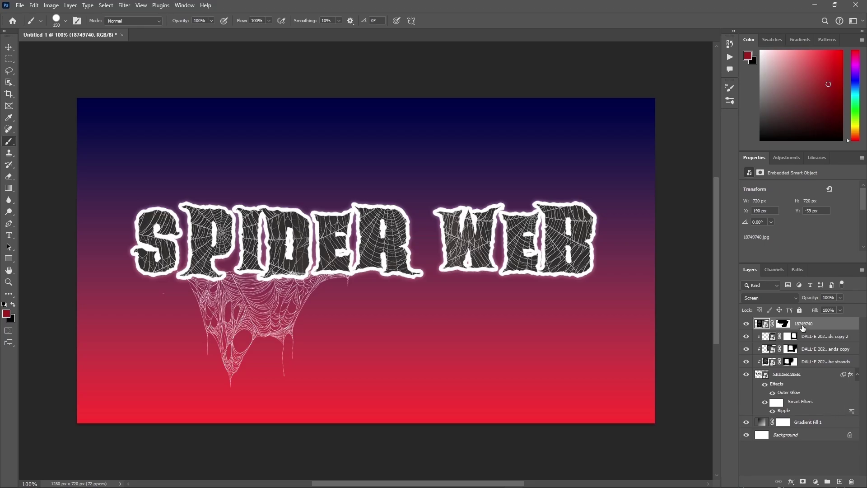
pyautogui.hotkey('ctrl', 'j')
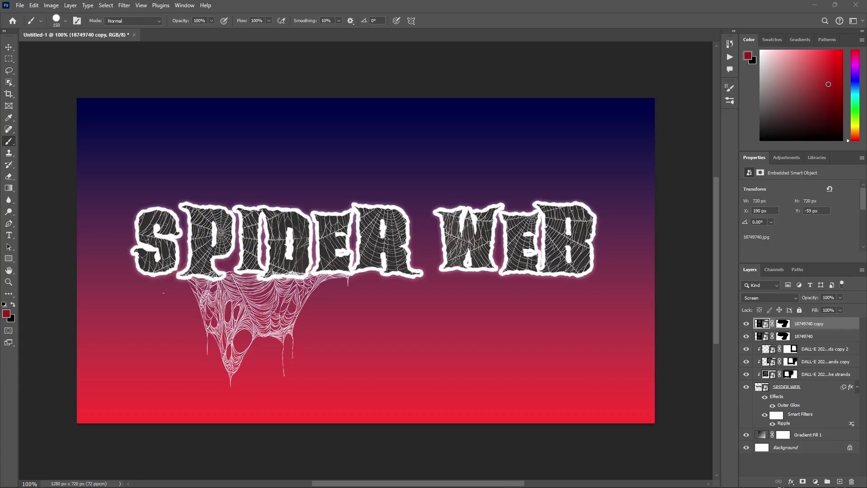
# Place the black and red spider PNG, scale it down to 10.69% and position it on the cobweb under SPIDER
pyautogui.moveTo(866, 246); pyautogui.dragTo(489, 248)
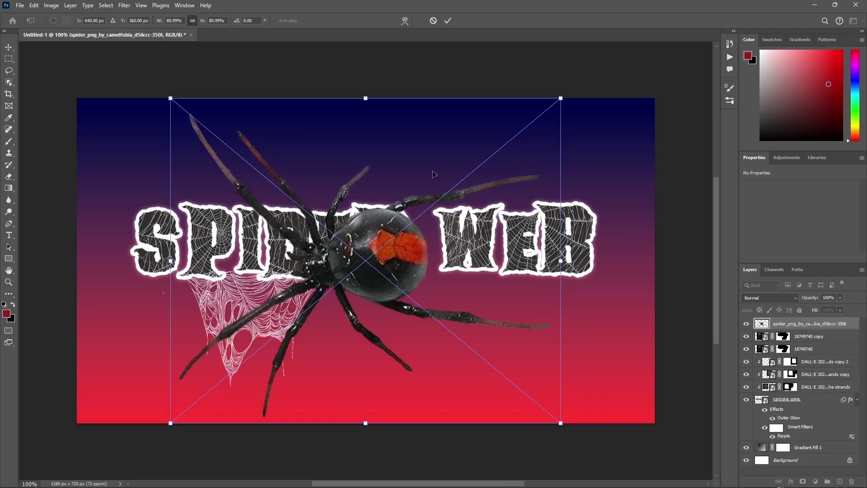
pyautogui.moveTo(365, 98); pyautogui.dragTo(252, 302)
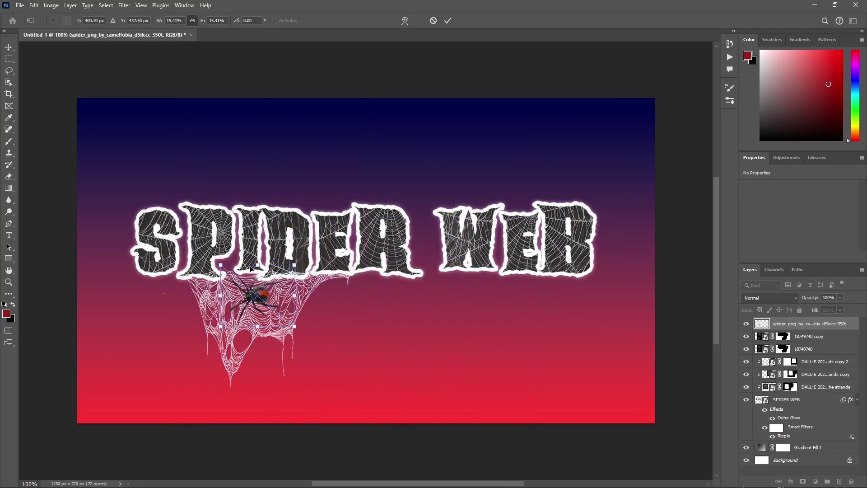
pyautogui.moveTo(258, 265); pyautogui.dragTo(258, 274)
pyautogui.moveTo(270, 304)
pyautogui.mouseDown()
pyautogui.moveTo(262, 278)
pyautogui.moveTo(273, 305)
pyautogui.mouseUp()
pyautogui.click(447, 21)
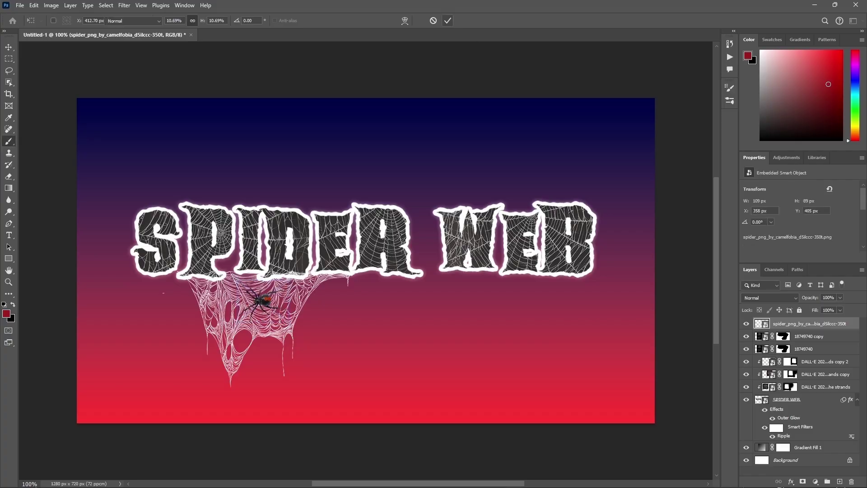
# Add an empty layer named glow between the 18749740 copy and the spider layer
pyautogui.press('b')
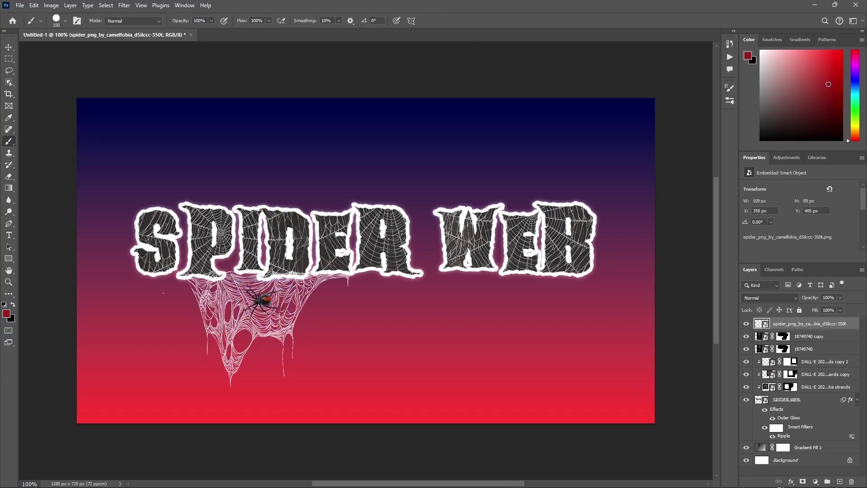
pyautogui.click(810, 337)
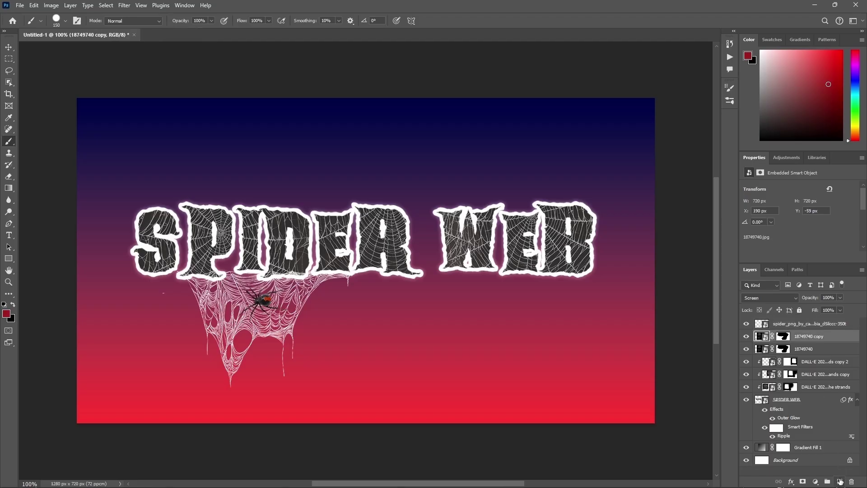
pyautogui.click(840, 480)
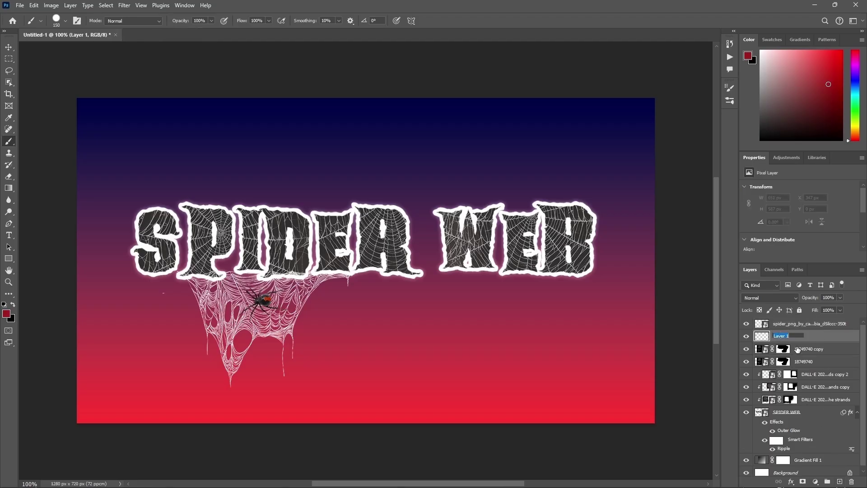
pyautogui.write('glow')
pyautogui.press('Return')
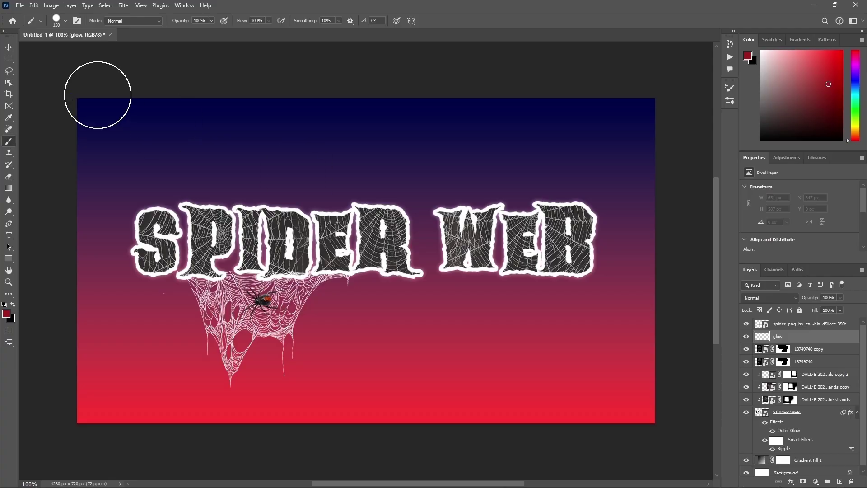
# Paint a single white dab behind the spider on the glow layer with a soft 70 px brush at 0% hardness
pyautogui.click(4, 305)
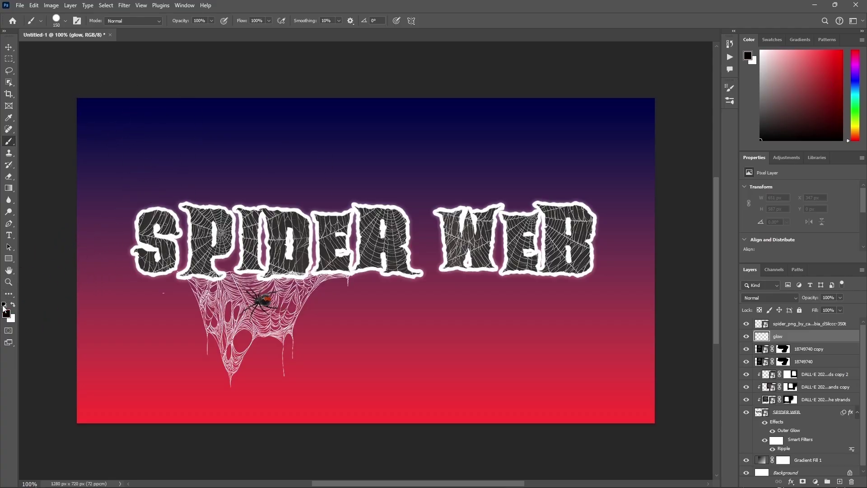
pyautogui.click(13, 305)
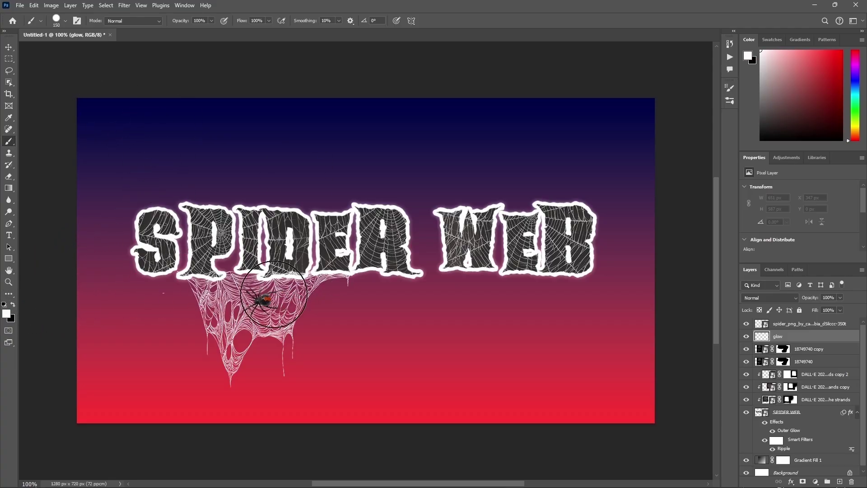
pyautogui.click(65, 21)
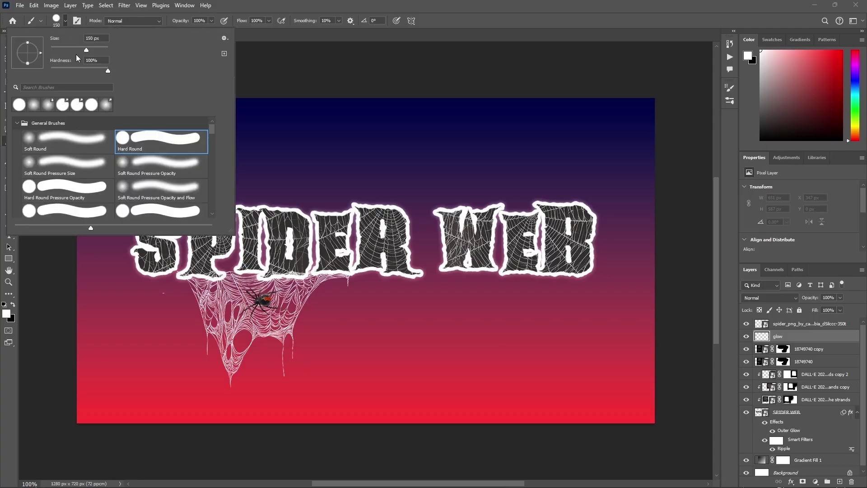
pyautogui.moveTo(74, 70); pyautogui.dragTo(40, 71)
pyautogui.click(287, 102)
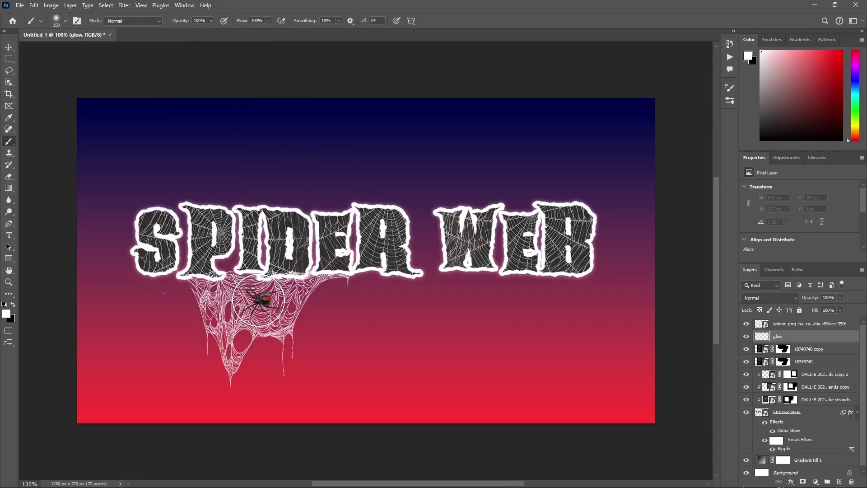
pyautogui.press('[')
pyautogui.press('[')
pyautogui.press('[')
pyautogui.press('[')
pyautogui.press('[')
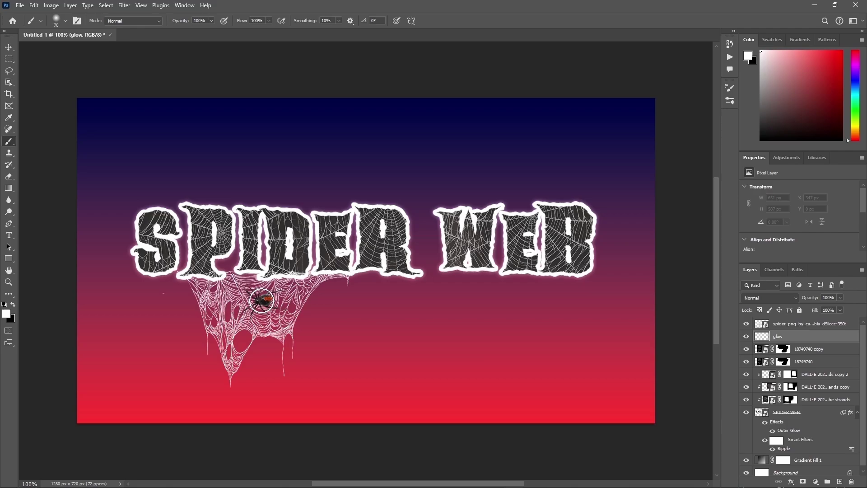
pyautogui.click(262, 300)
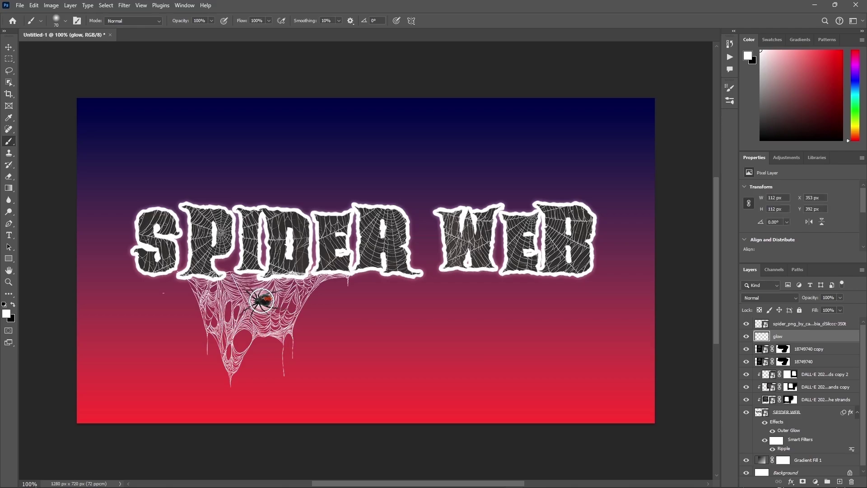
# Change the glow layer's blend mode and compare the image with the layer hidden and shown
pyautogui.click(757, 297)
pyautogui.click(758, 357)
pyautogui.click(746, 336)
pyautogui.click(746, 336)
# Give the spider layer a drop shadow with opacity 33%, angle 120°, distance 6 px, spread 21% and size 6 px
pyautogui.click(781, 323)
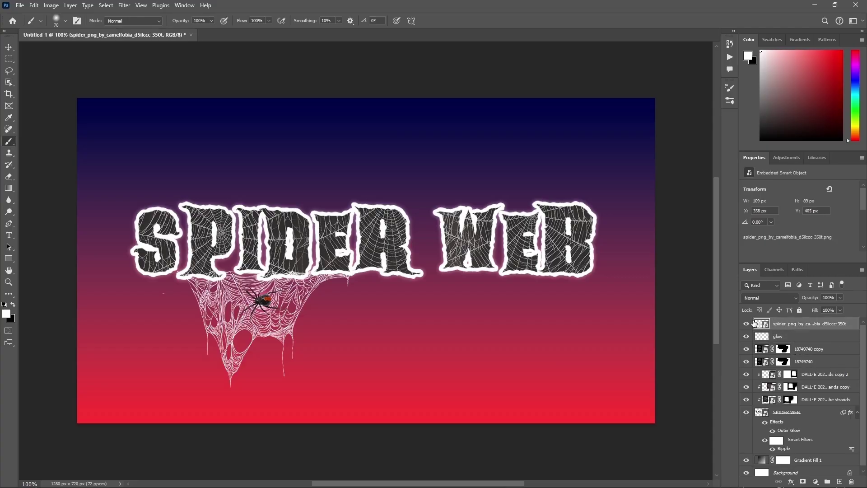
pyautogui.click(790, 481)
pyautogui.click(793, 471)
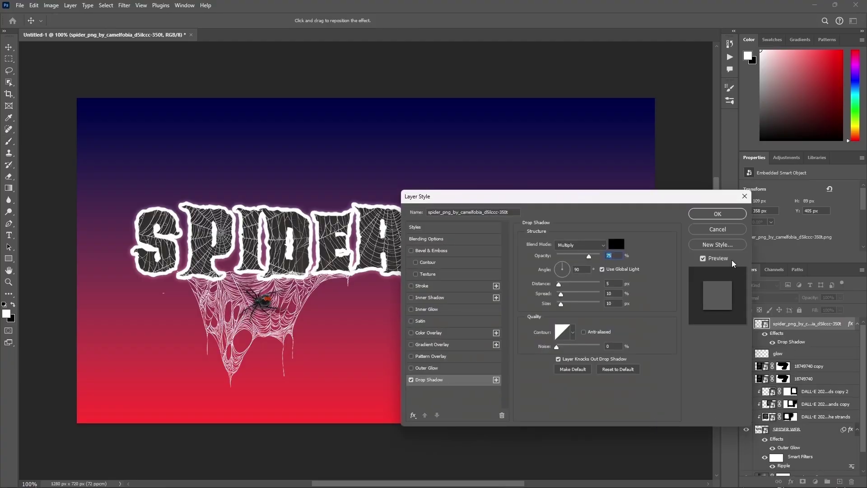
pyautogui.write('33')
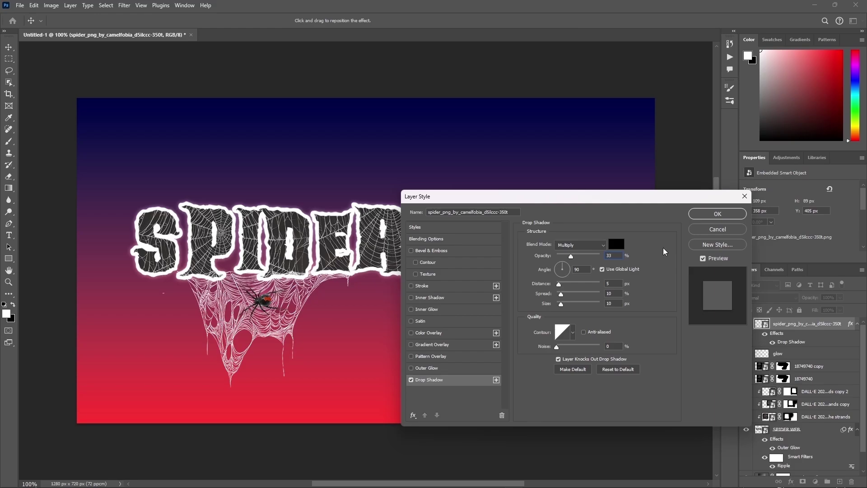
pyautogui.doubleClick(587, 268)
pyautogui.write('120')
pyautogui.write('6')
pyautogui.click(616, 294)
pyautogui.write('21')
pyautogui.press('Tab')
pyautogui.write('6')
pyautogui.click(717, 214)
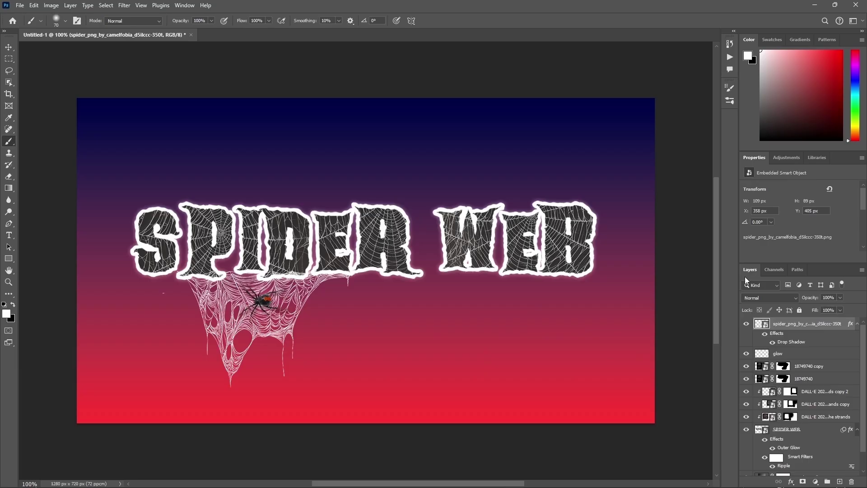
# Add a solid colour fill of #333030 above the spider, clip it to the spider layer and lower its opacity to 55%
pyautogui.click(814, 482)
pyautogui.click(807, 323)
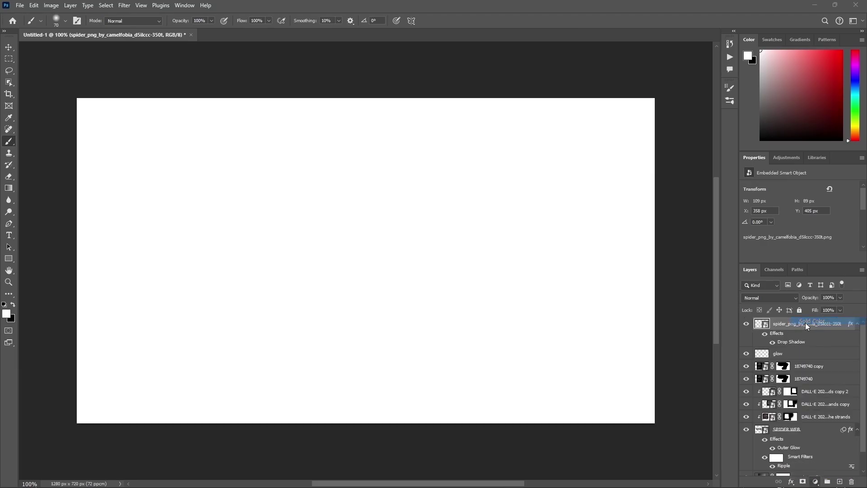
pyautogui.write('333030')
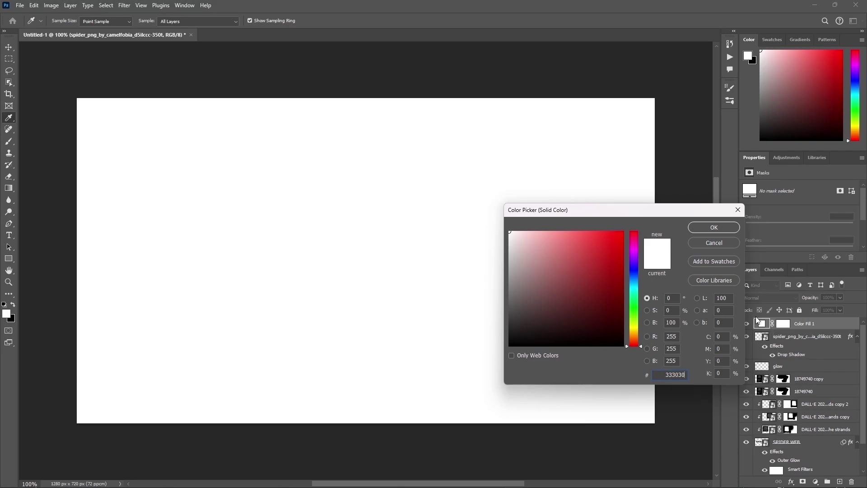
pyautogui.click(667, 375)
pyautogui.press('BackSpace')
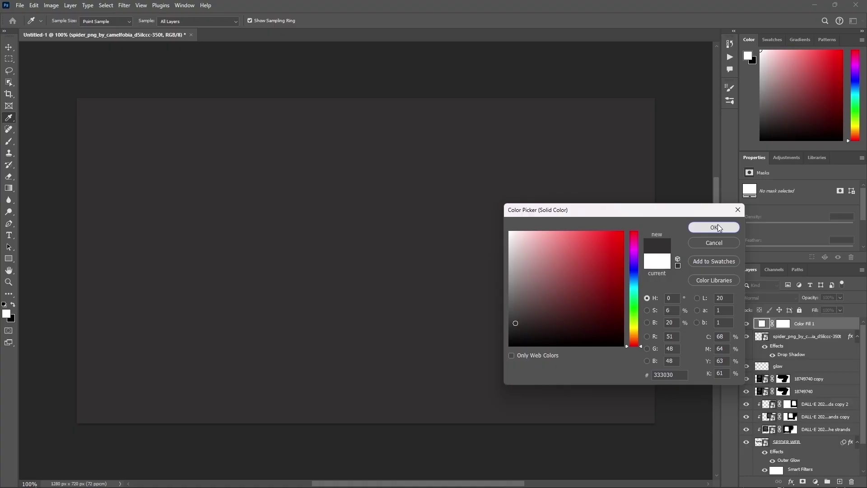
pyautogui.click(718, 227)
pyautogui.rightClick(810, 328)
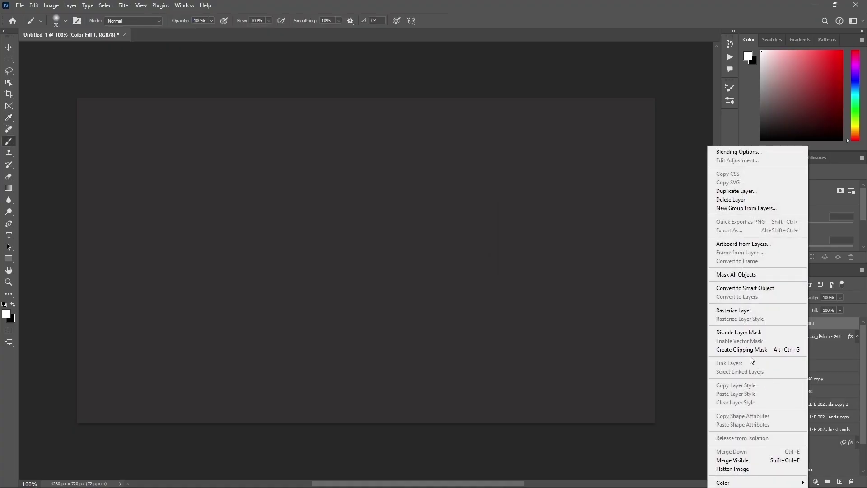
pyautogui.click(750, 350)
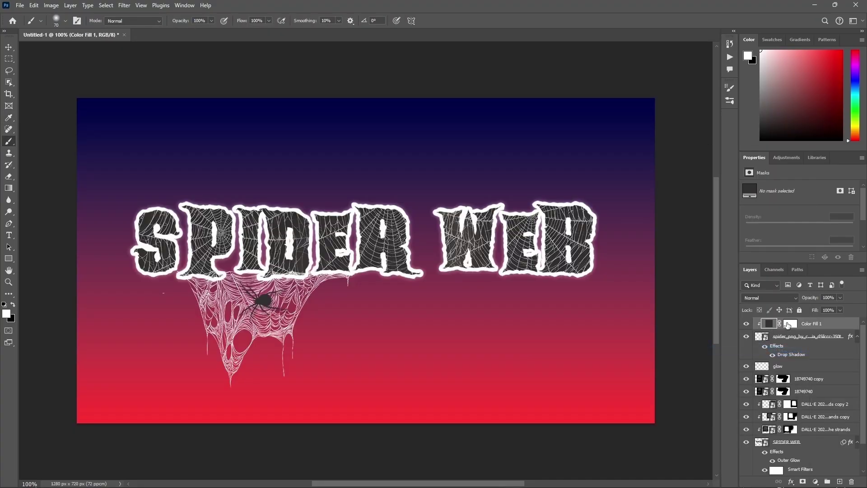
pyautogui.click(839, 297)
# Select the Color Fill 1 layer's mask and set up a hard black 8 px brush for painting on it
pyautogui.click(790, 323)
pyautogui.press('x')
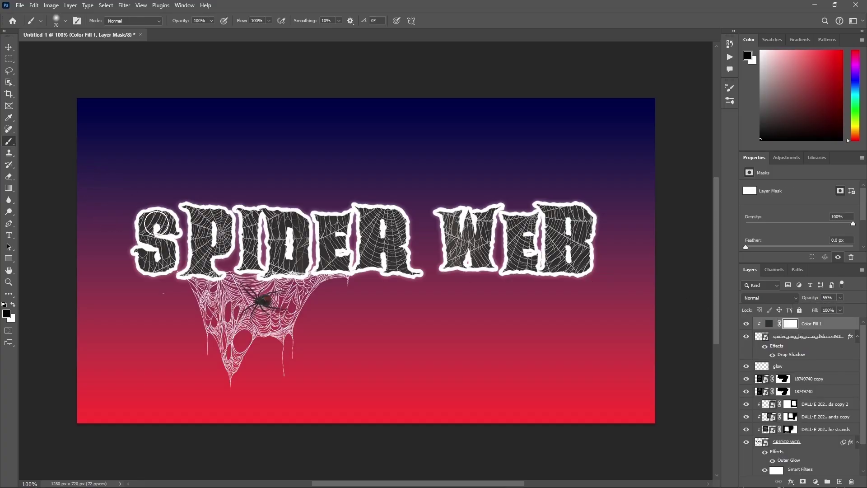
pyautogui.click(65, 20)
pyautogui.moveTo(51, 70); pyautogui.dragTo(109, 71)
pyautogui.click(304, 140)
pyautogui.press('[')
pyautogui.press('[')
pyautogui.press('[')
pyautogui.press('[')
pyautogui.press('[')
pyautogui.press('[')
pyautogui.press('[')
pyautogui.press('[')
pyautogui.press('[')
pyautogui.press('[')
pyautogui.press('[')
pyautogui.press('[')
pyautogui.press('[')
pyautogui.press('[')
# Raise the Color Fill 1 layer's opacity to 100% and check the spider with the layer hidden and shown
pyautogui.click(840, 298)
pyautogui.click(748, 325)
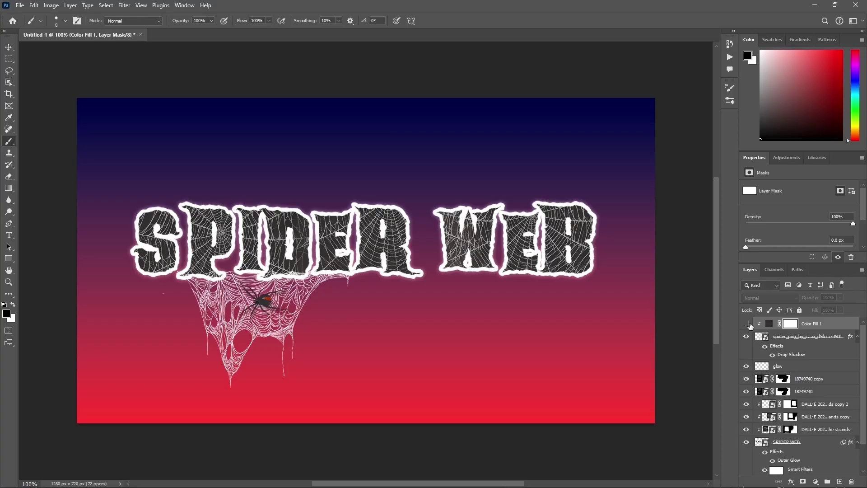
pyautogui.press('Return')
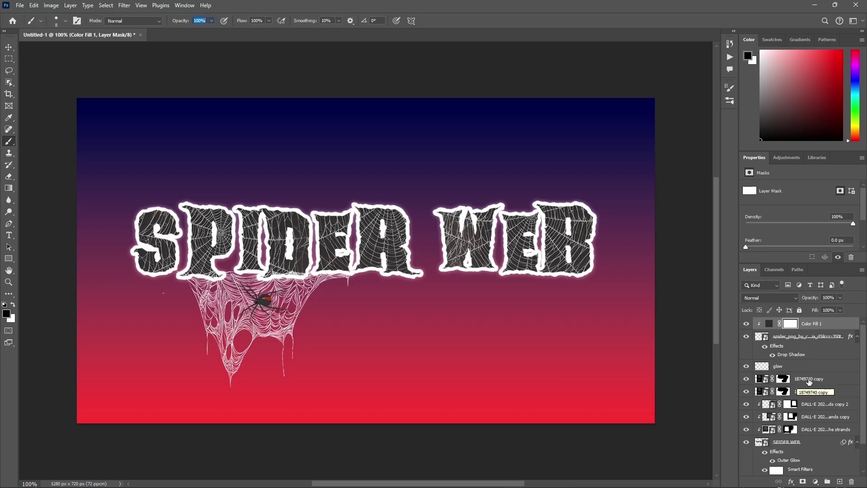
# Duplicate the topmost clipped web texture layer and move the copy below the SPIDER WEB layer, above Gradient Fill 1
pyautogui.click(770, 405)
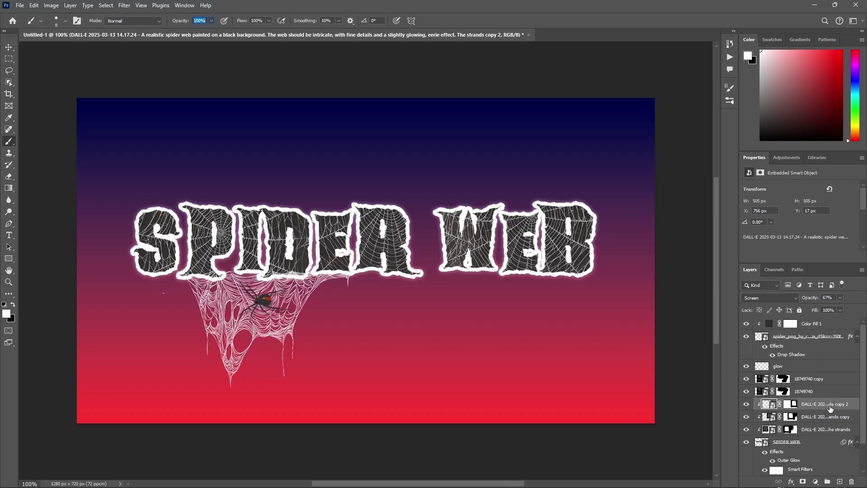
pyautogui.hotkey('ctrl', 'j')
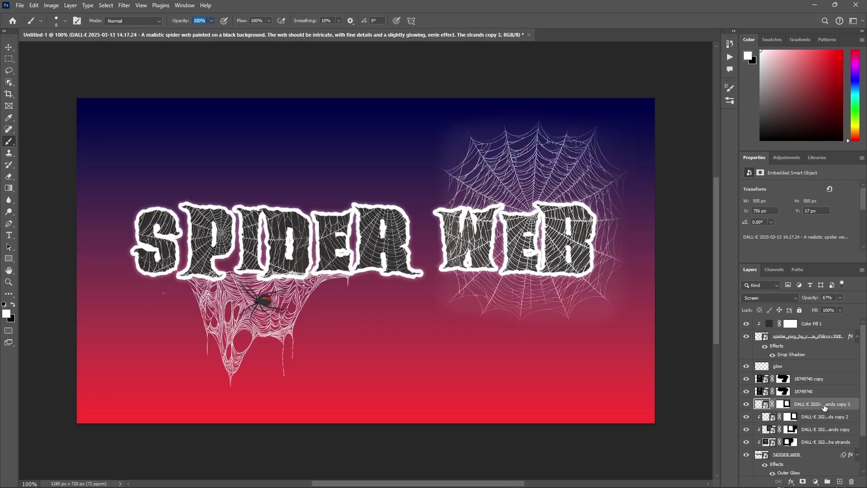
pyautogui.moveTo(823, 408); pyautogui.dragTo(825, 474)
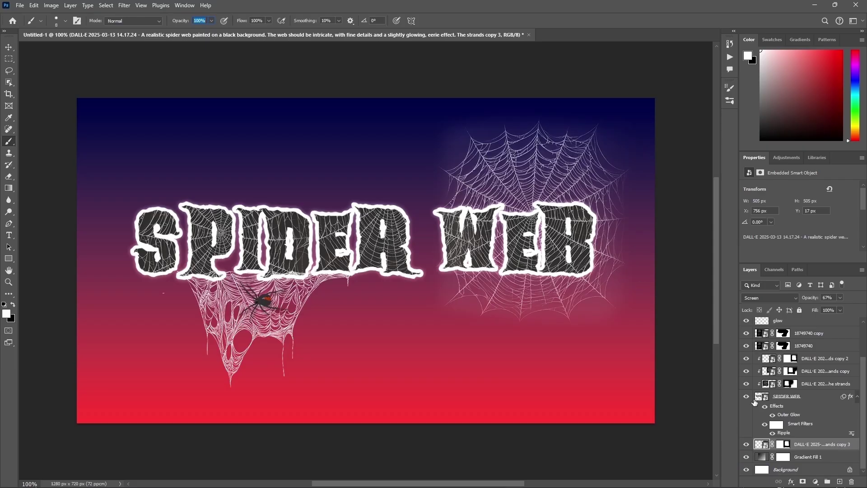
# Enlarge the background web copy to about 961 × 961 px and centre it behind the lettering
pyautogui.click(809, 443)
pyautogui.hotkey('ctrl', 't')
pyautogui.moveTo(422, 220); pyautogui.dragTo(322, 226)
pyautogui.moveTo(502, 223); pyautogui.dragTo(399, 245)
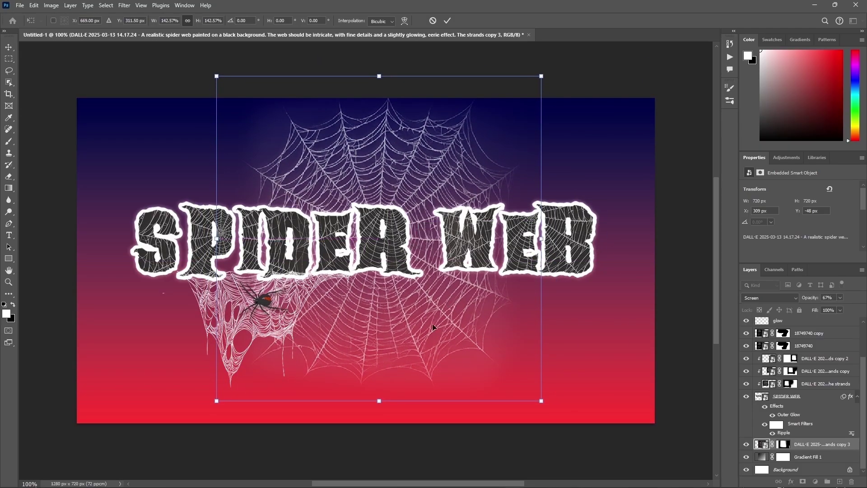
pyautogui.moveTo(372, 402); pyautogui.dragTo(381, 449)
pyautogui.moveTo(450, 370); pyautogui.dragTo(446, 365)
pyautogui.moveTo(561, 257); pyautogui.dragTo(622, 254)
pyautogui.moveTo(545, 295); pyautogui.dragTo(554, 276)
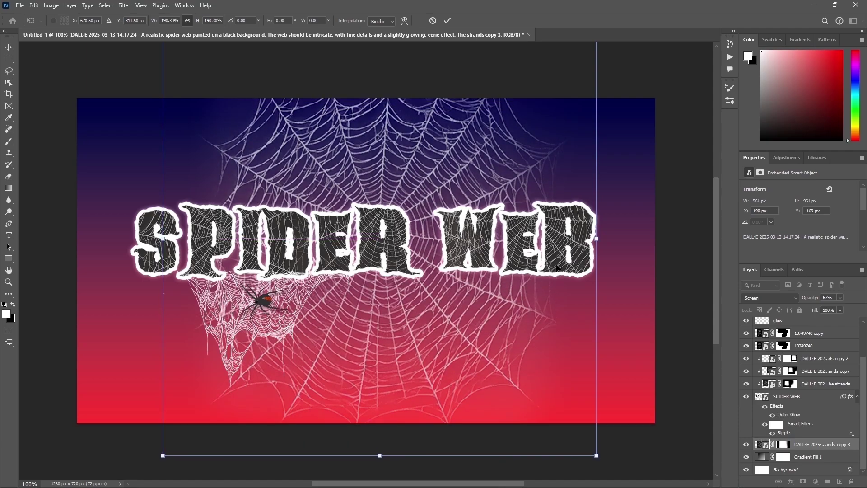
pyautogui.click(447, 21)
pyautogui.press('b')
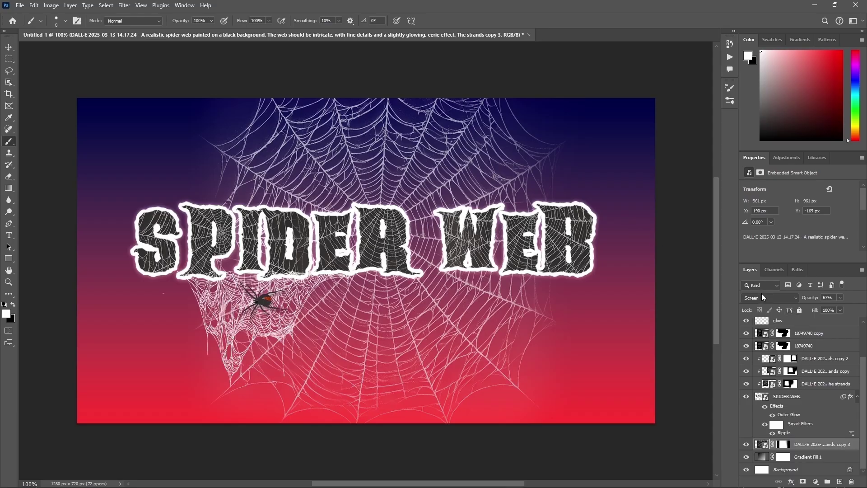
# Set the background web's blend mode to Subtract and its opacity to 100%, and compare the image without and with it
pyautogui.click(835, 297)
pyautogui.click(839, 298)
pyautogui.click(766, 295)
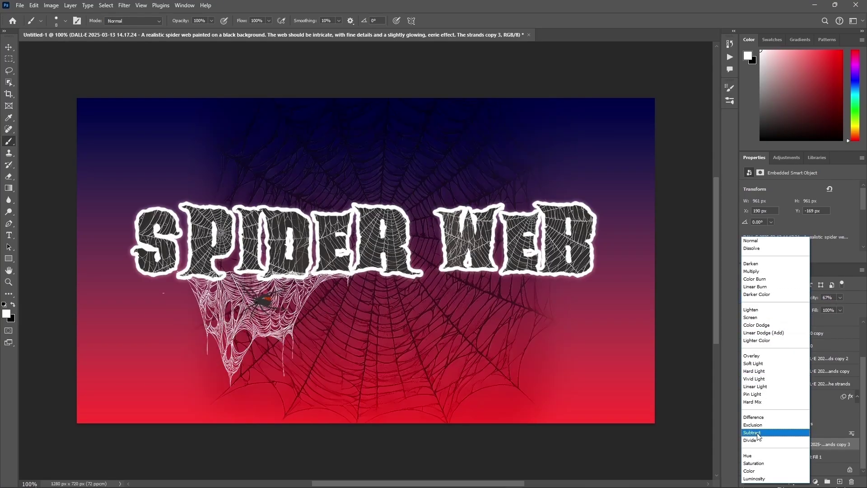
pyautogui.click(759, 433)
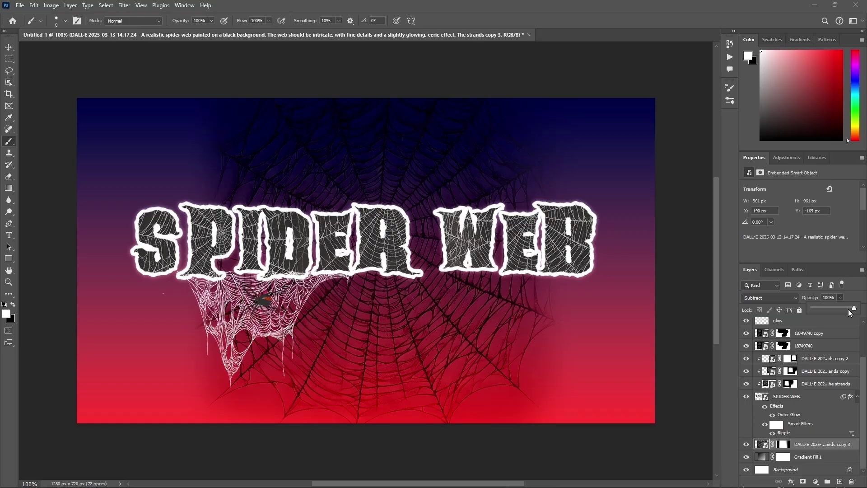
pyautogui.click(814, 302)
pyautogui.click(746, 443)
pyautogui.click(746, 444)
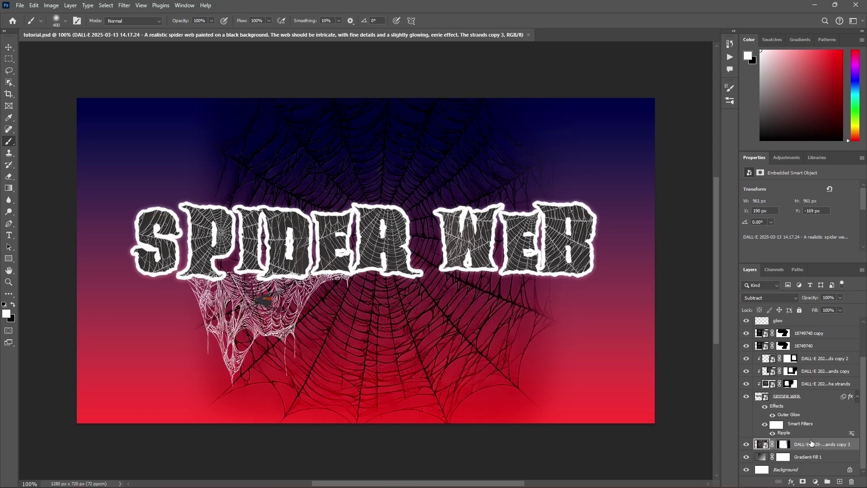
# Enlarge the background web further to about 1116 × 1116 px and shift it slightly upward behind the lettering
pyautogui.hotkey('ctrl', 't')
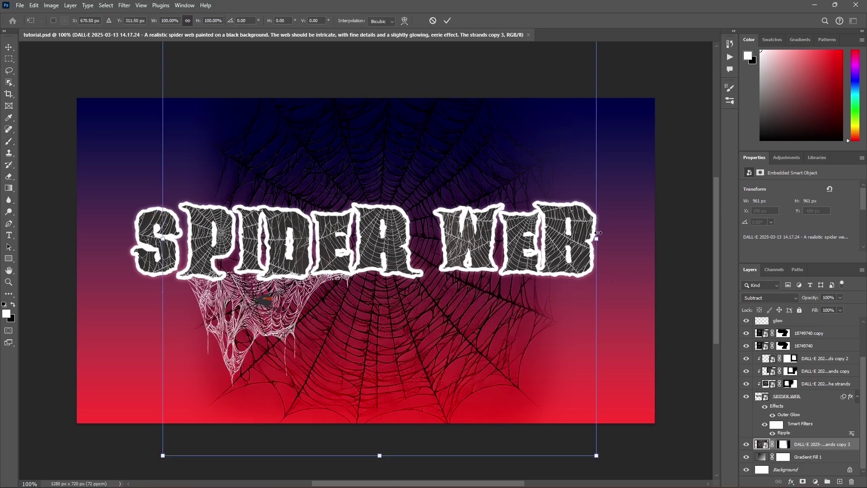
pyautogui.moveTo(600, 231); pyautogui.dragTo(643, 229)
pyautogui.moveTo(593, 267); pyautogui.dragTo(565, 217)
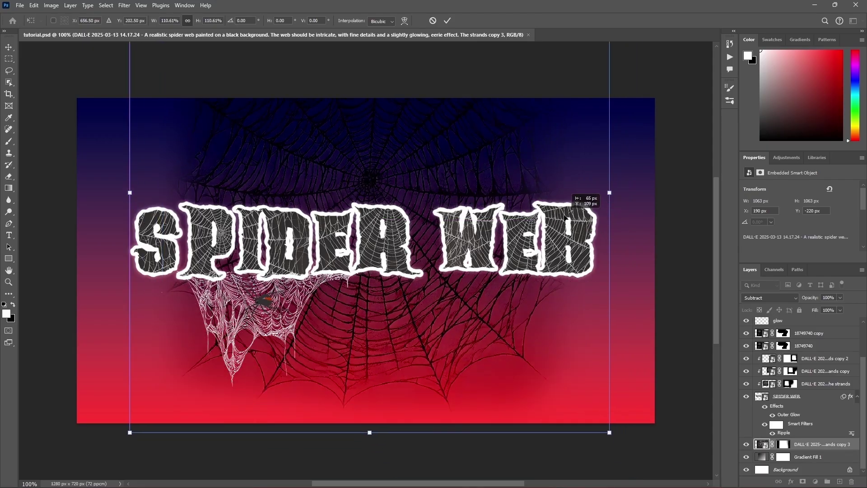
pyautogui.moveTo(378, 426); pyautogui.dragTo(390, 450)
pyautogui.moveTo(547, 263)
pyautogui.mouseDown()
pyautogui.moveTo(535, 303)
pyautogui.moveTo(548, 311)
pyautogui.moveTo(547, 271)
pyautogui.mouseUp()
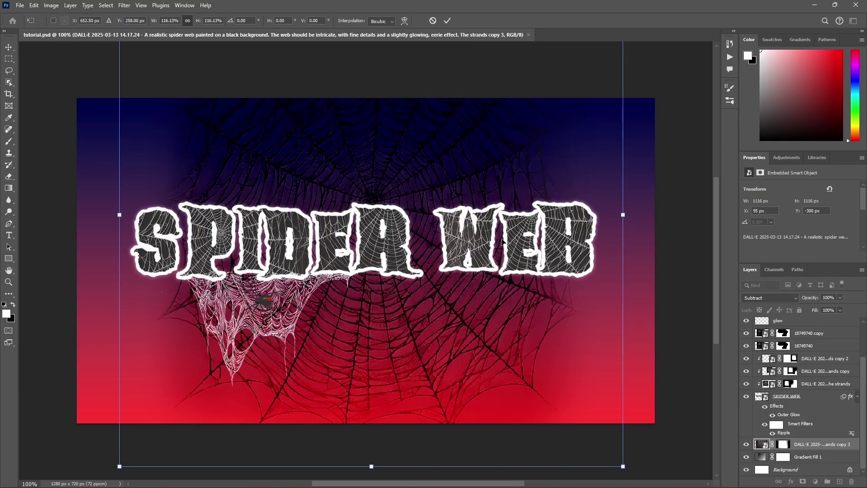
pyautogui.click(447, 20)
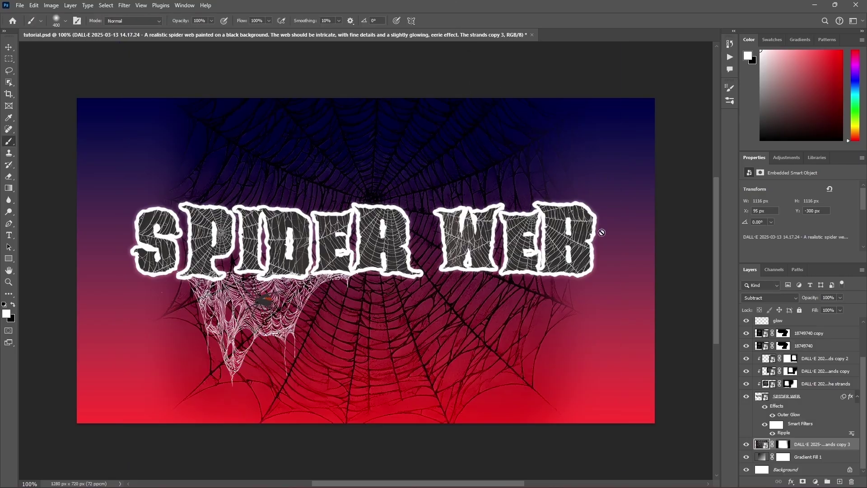
# Open the gradient of Gradient Fill 1 for editing and check the colour of its red stop
pyautogui.doubleClick(763, 457)
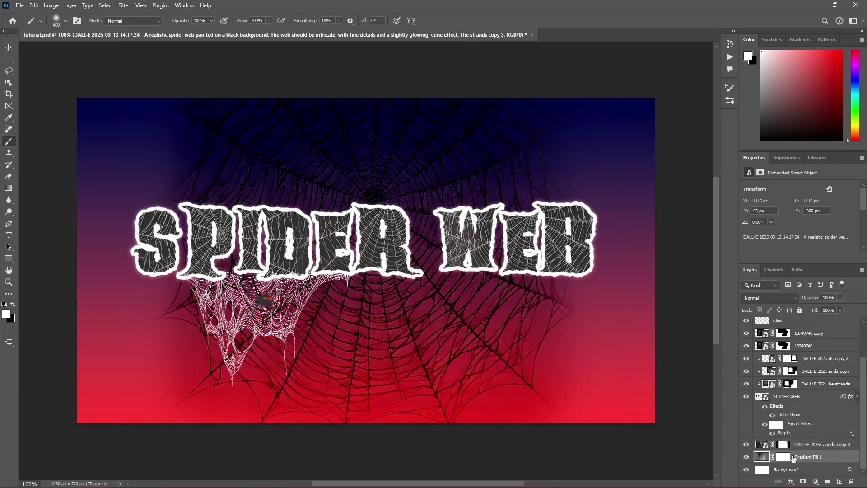
pyautogui.click(702, 177)
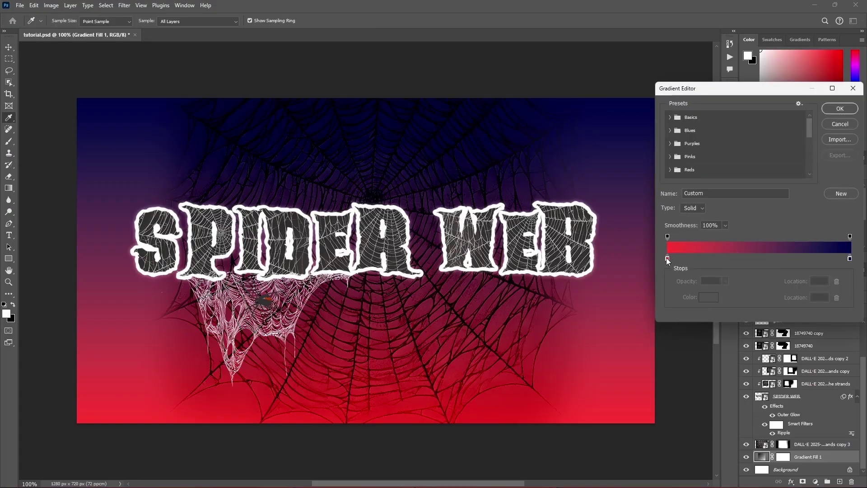
pyautogui.click(667, 258)
pyautogui.click(707, 298)
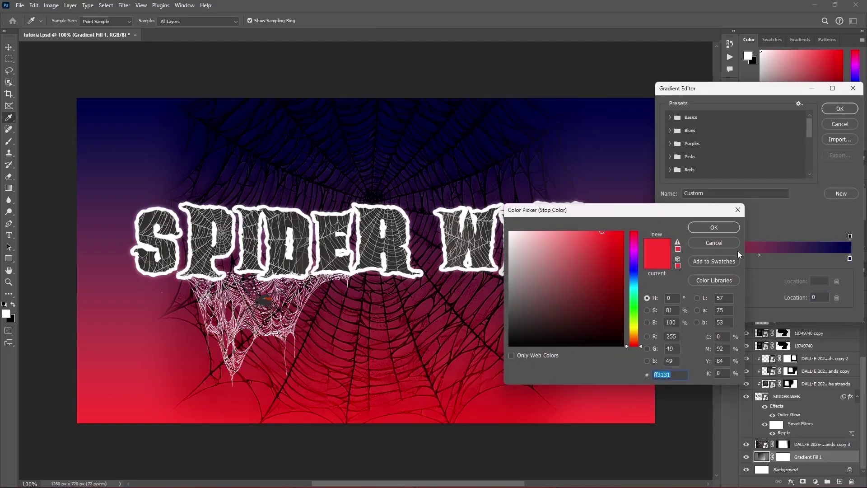
pyautogui.click(714, 227)
# Set the navy stop of the background gradient to #0047ab
pyautogui.click(850, 258)
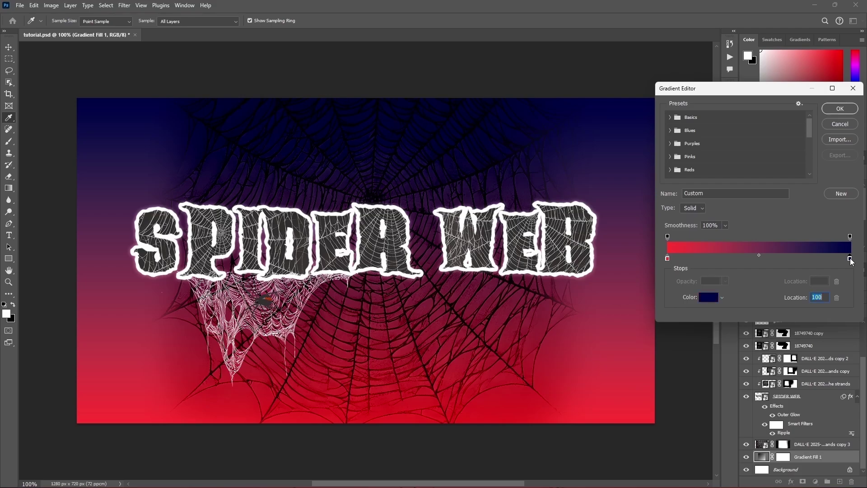
pyautogui.click(716, 296)
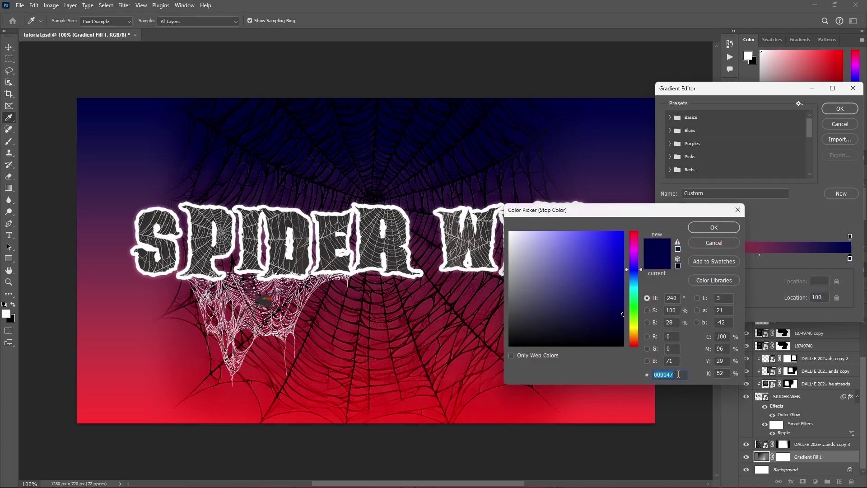
pyautogui.click(678, 374)
pyautogui.write('ab')
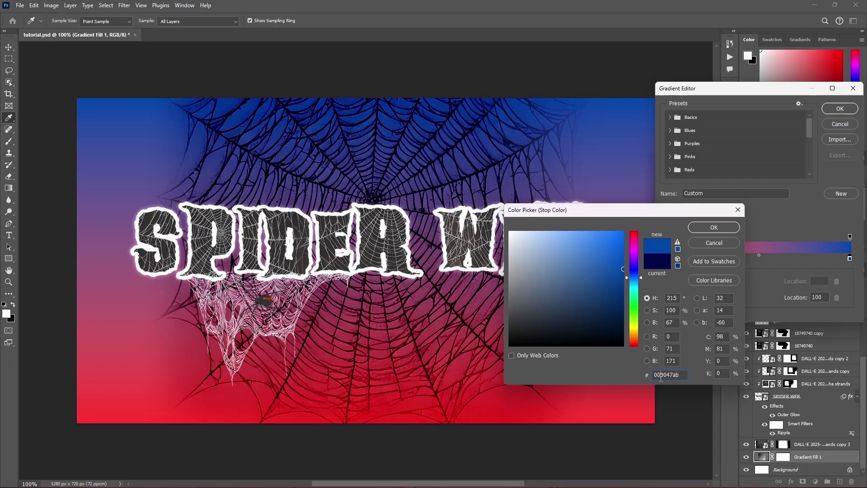
pyautogui.press('Delete')
pyautogui.press('Delete')
pyautogui.click(718, 229)
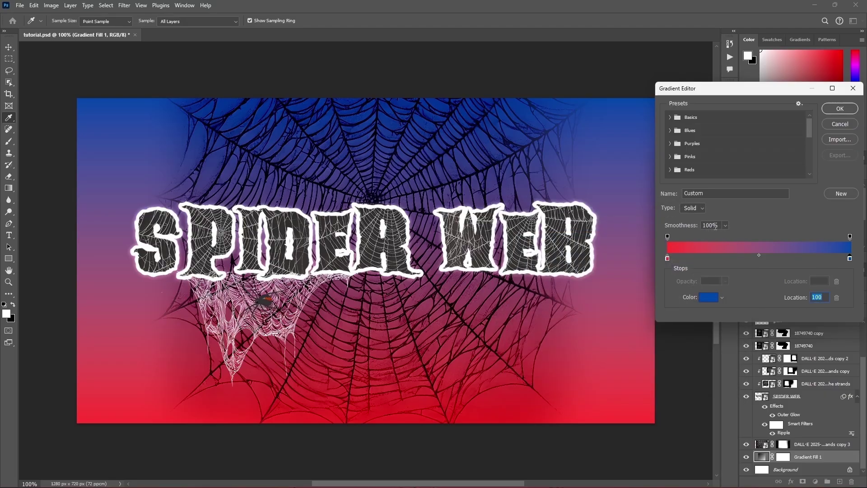
pyautogui.click(830, 107)
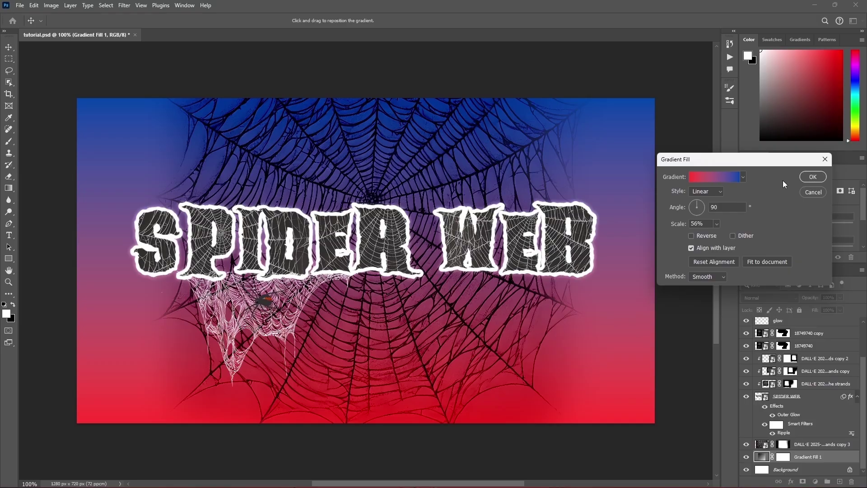
# Set the scale of Gradient Fill 1 to 55%
pyautogui.doubleClick(701, 225)
pyautogui.write('55')
pyautogui.press('Return')
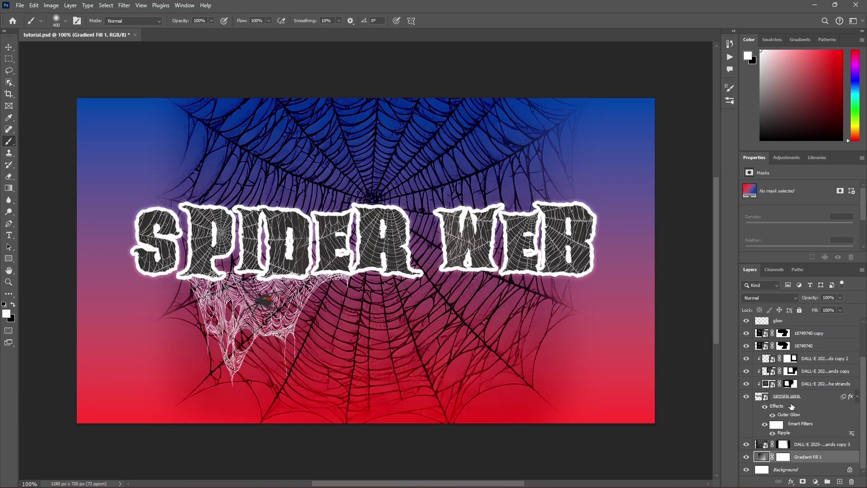
# Duplicate Gradient Fill 1 and reduce the opacity of the copy's gradient to 0% at its blue end
pyautogui.hotkey('ctrl', 'j')
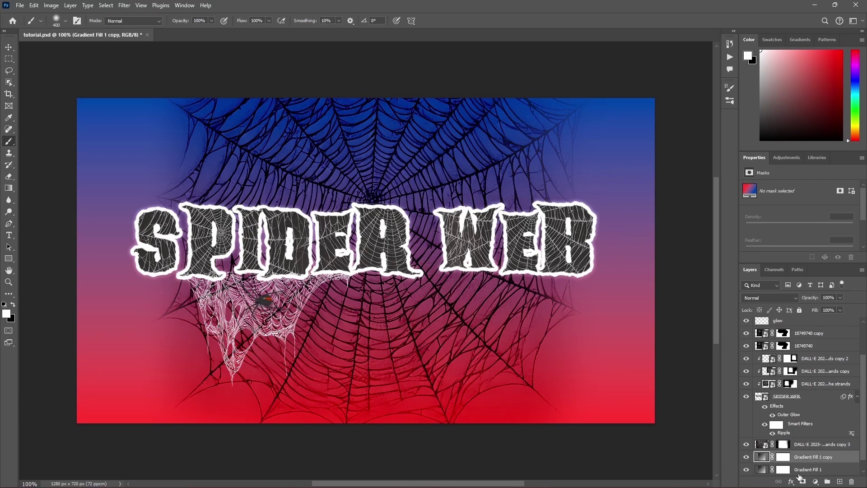
pyautogui.doubleClick(769, 456)
pyautogui.click(712, 178)
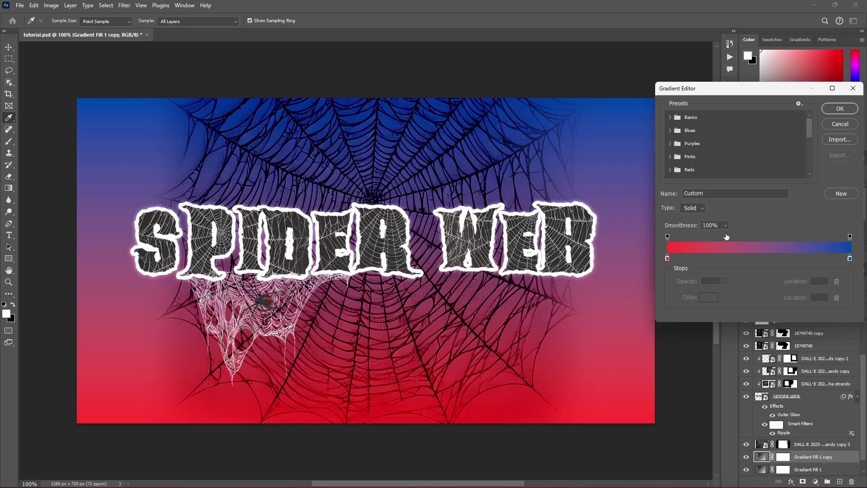
pyautogui.click(849, 237)
pyautogui.moveTo(725, 281); pyautogui.dragTo(670, 266)
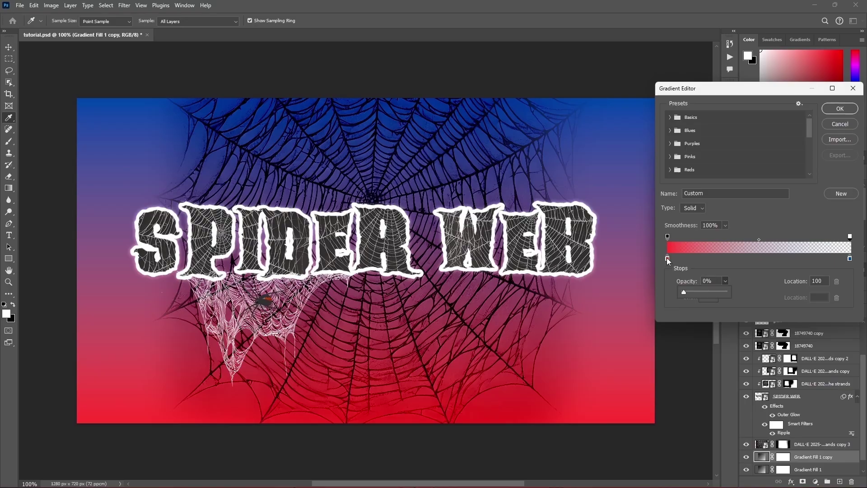
# Set both colour stops of the duplicated gradient to black (#000000)
pyautogui.click(667, 258)
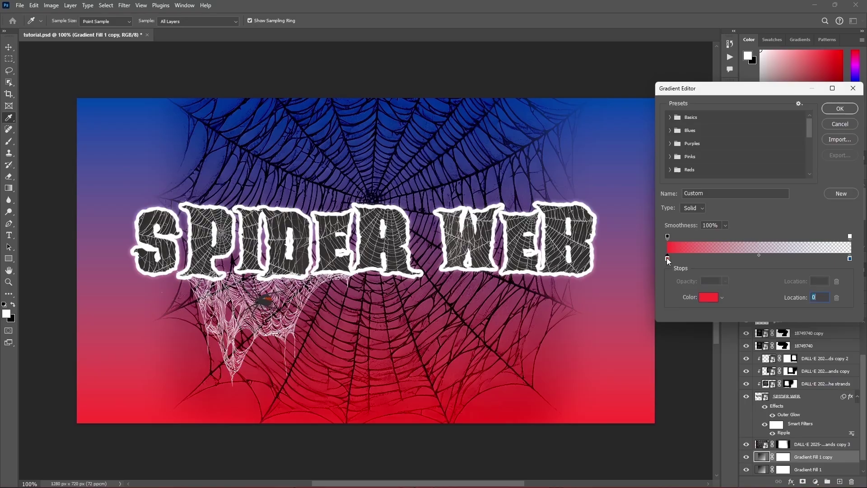
pyautogui.click(709, 297)
pyautogui.write('000000')
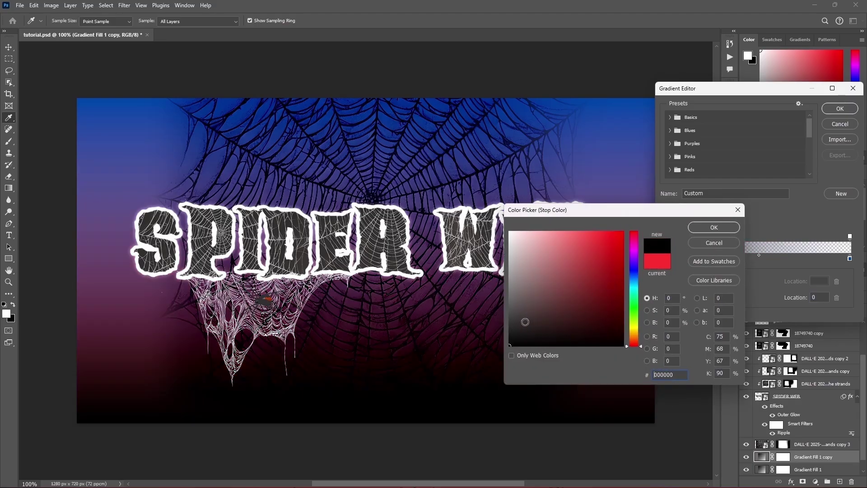
pyautogui.click(697, 228)
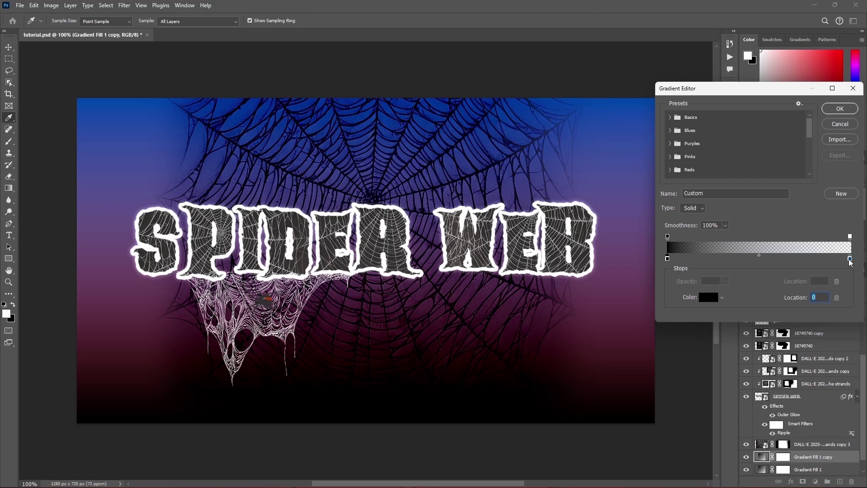
pyautogui.click(849, 258)
pyautogui.click(708, 297)
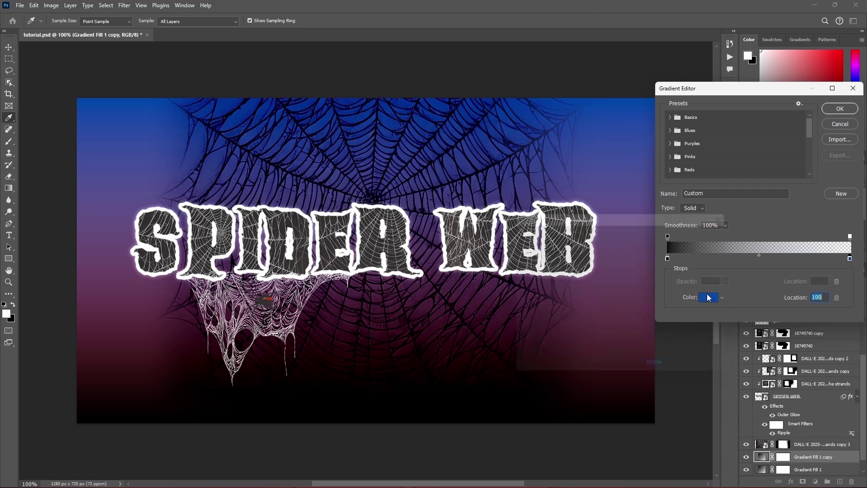
pyautogui.moveTo(532, 316); pyautogui.dragTo(466, 381)
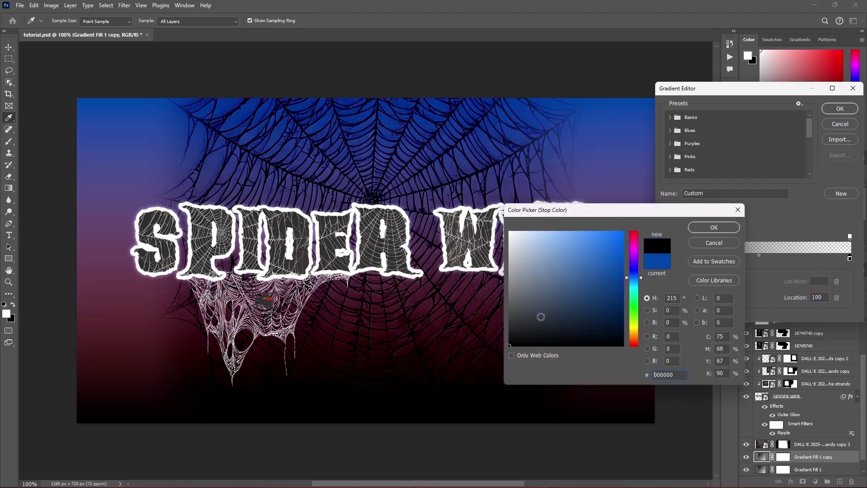
pyautogui.click(695, 228)
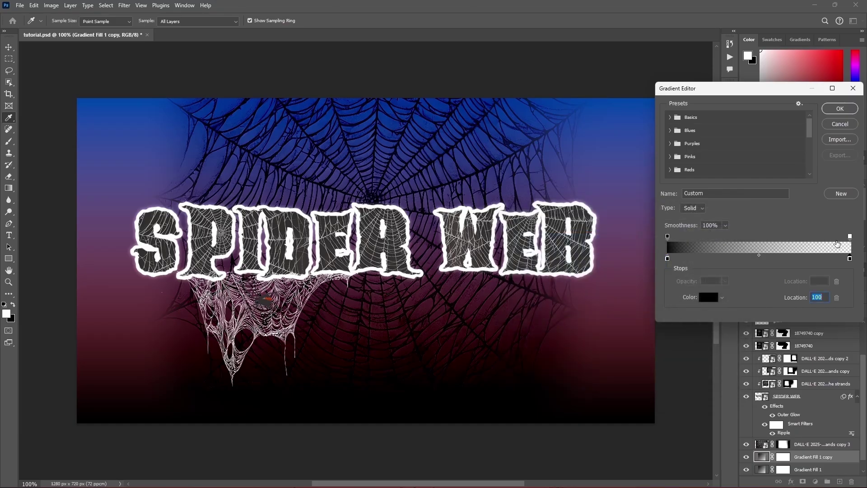
pyautogui.click(832, 113)
# Give the black gradient fill the Radial style and reverse it to form a vignette
pyautogui.click(712, 196)
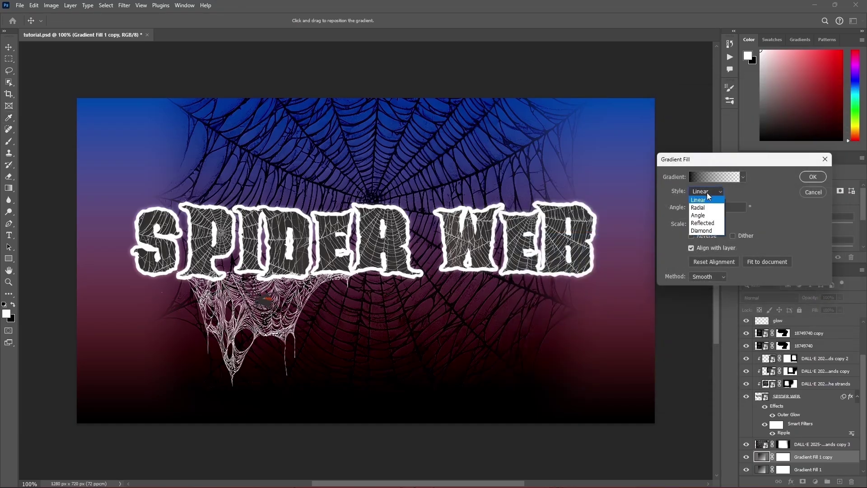
pyautogui.click(703, 210)
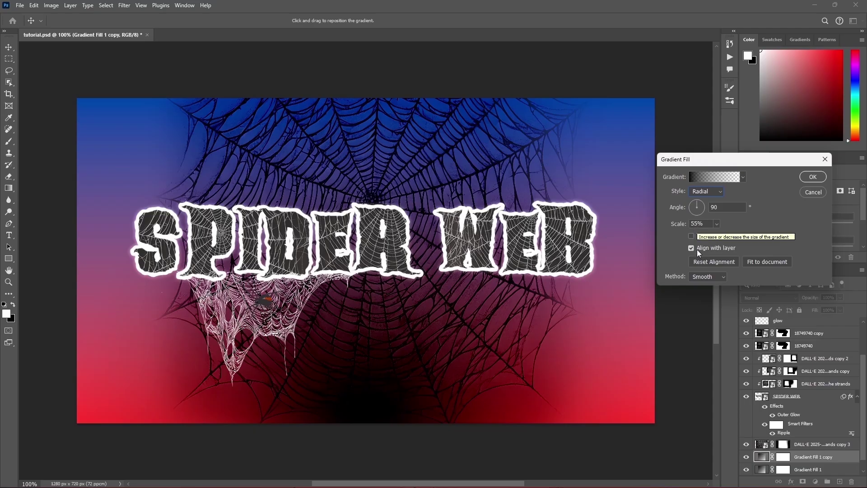
pyautogui.click(691, 235)
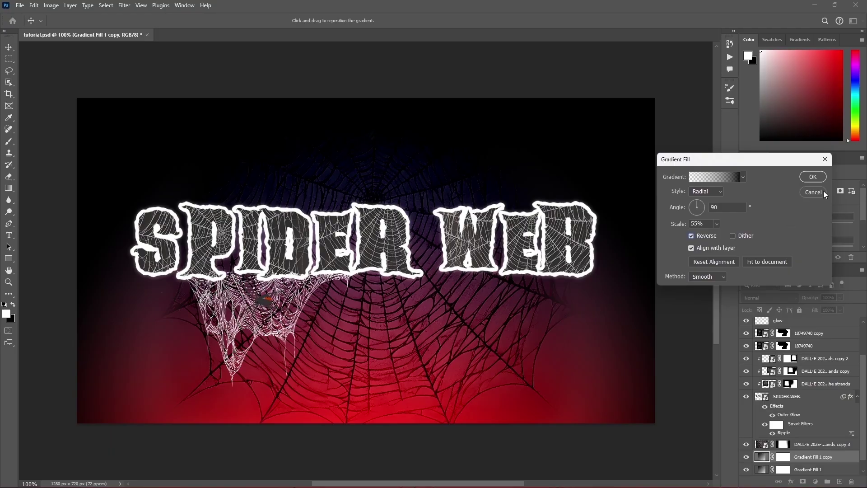
pyautogui.click(815, 176)
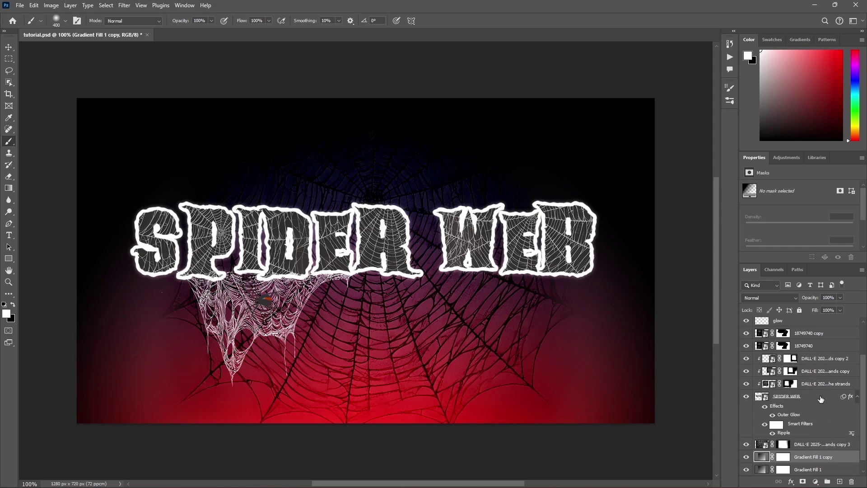
# Add a layer named glow directly above the background web and set its blend mode to Overlay
pyautogui.click(821, 444)
pyautogui.click(839, 482)
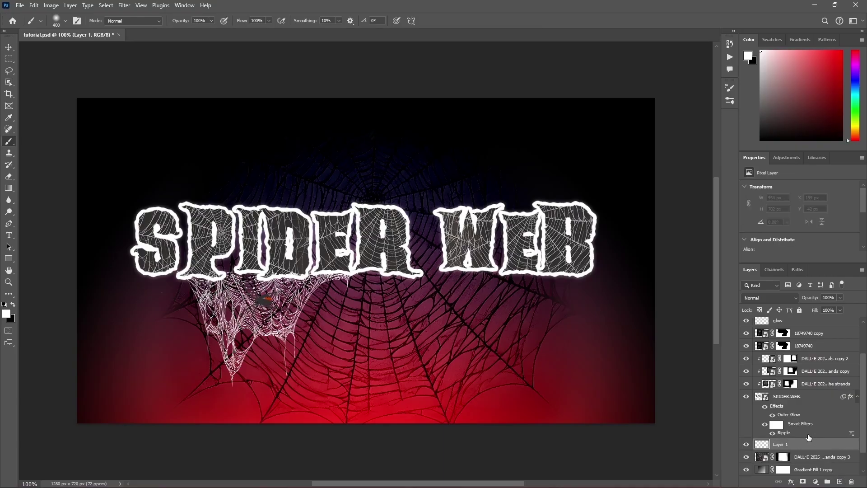
pyautogui.doubleClick(785, 444)
pyautogui.write('glow')
pyautogui.press('Return')
pyautogui.click(755, 298)
pyautogui.click(751, 355)
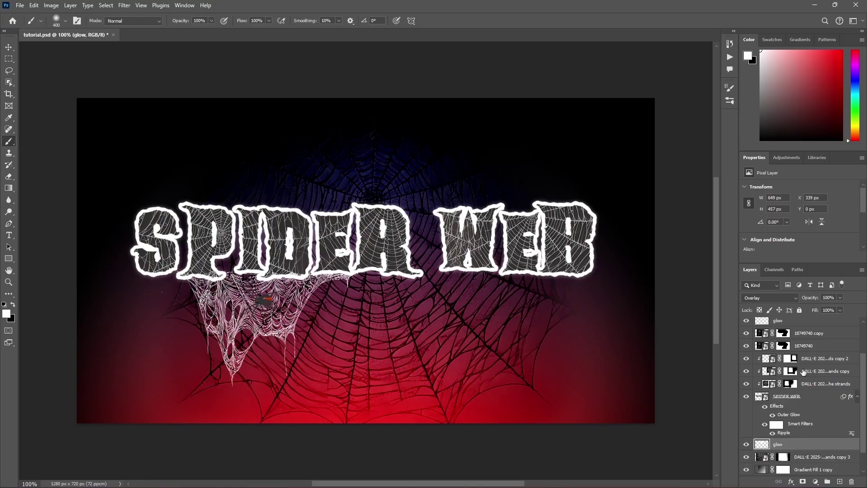
pyautogui.click(9, 282)
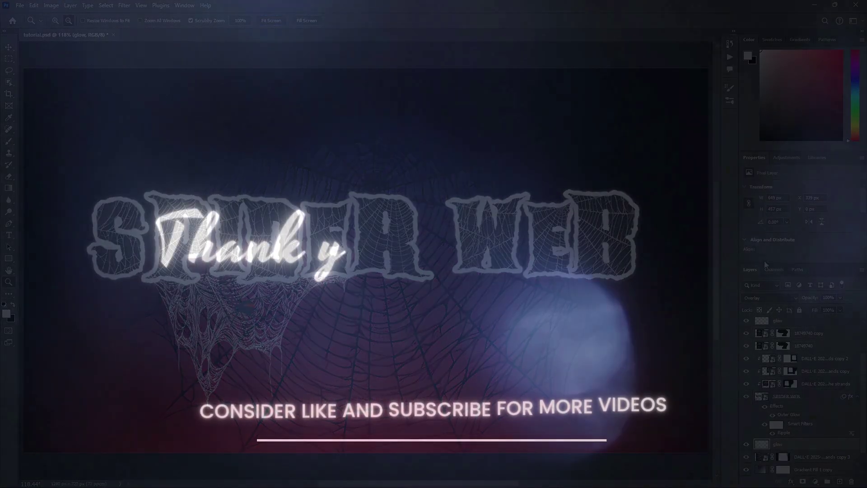